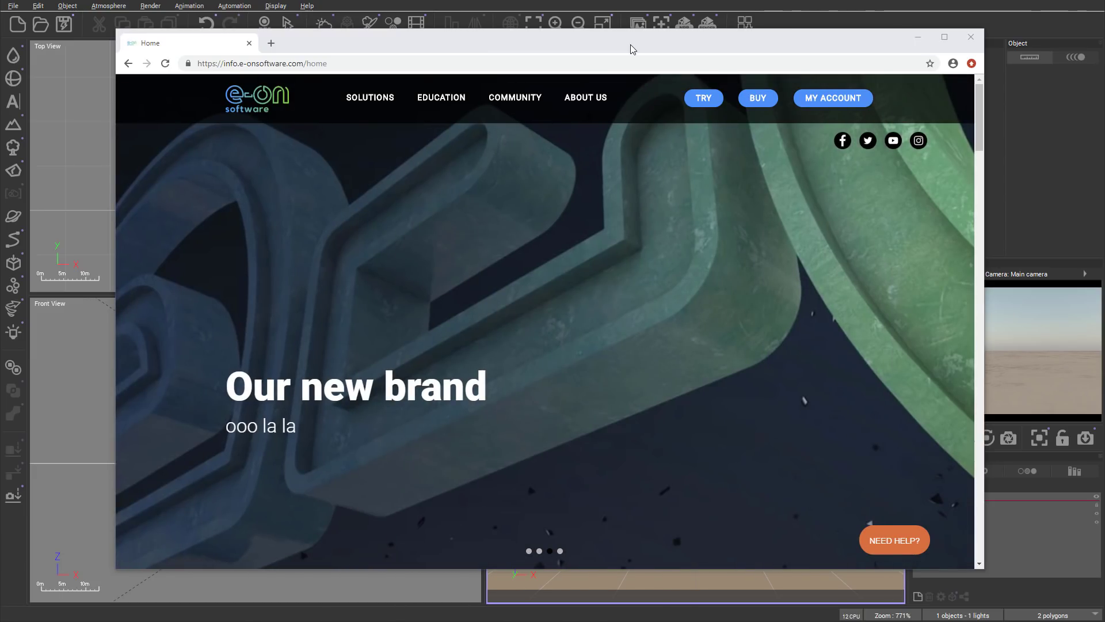
# - Open the Creator Solution page under SOLUTIONS and scroll through its VUE and PlantFactory offers
pyautogui.moveTo(368, 98)
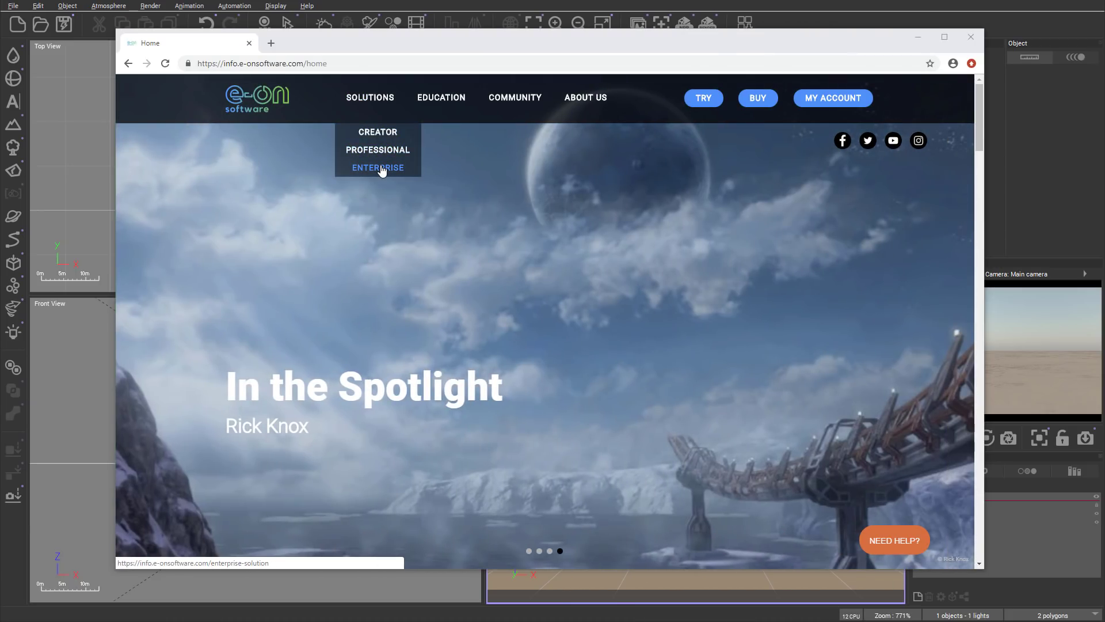
pyautogui.click(386, 132)
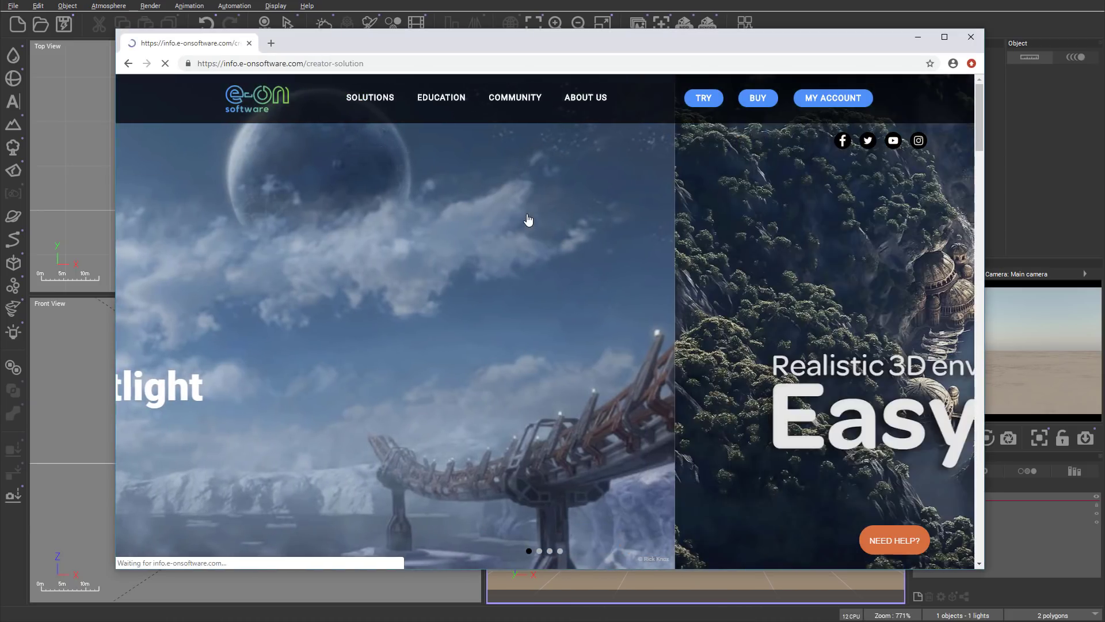
pyautogui.scroll(-8, 526, 220)
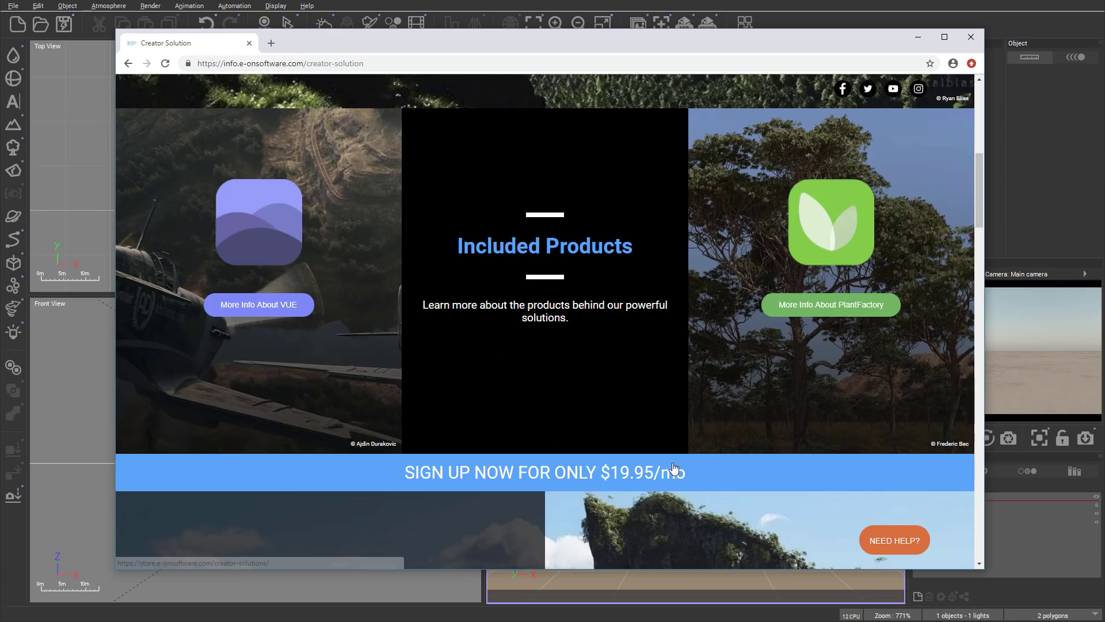
pyautogui.scroll(10, 622, 232)
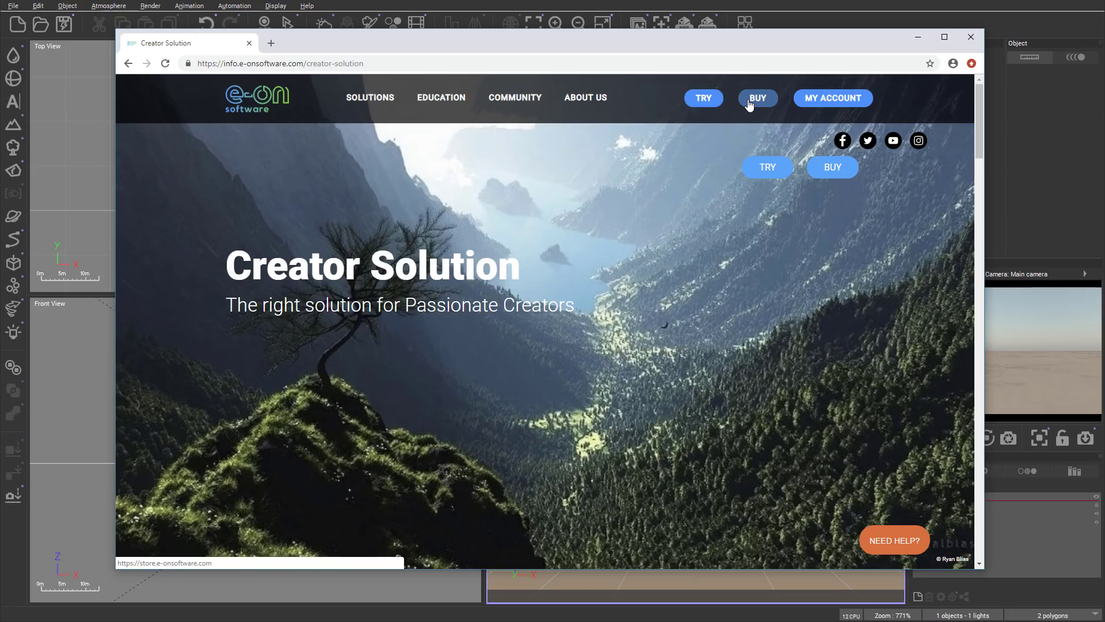
# - Browse the product cards in the e-on online store, then minimise Chrome to reveal Vue
pyautogui.click(749, 104)
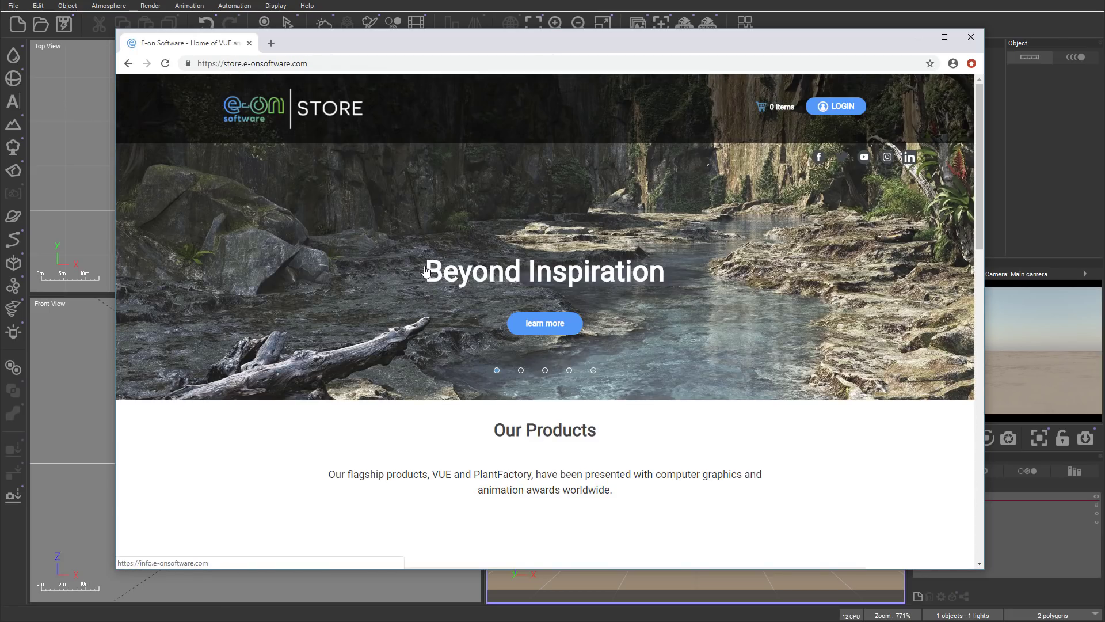
pyautogui.scroll(-6, 426, 271)
pyautogui.scroll(-4, 426, 270)
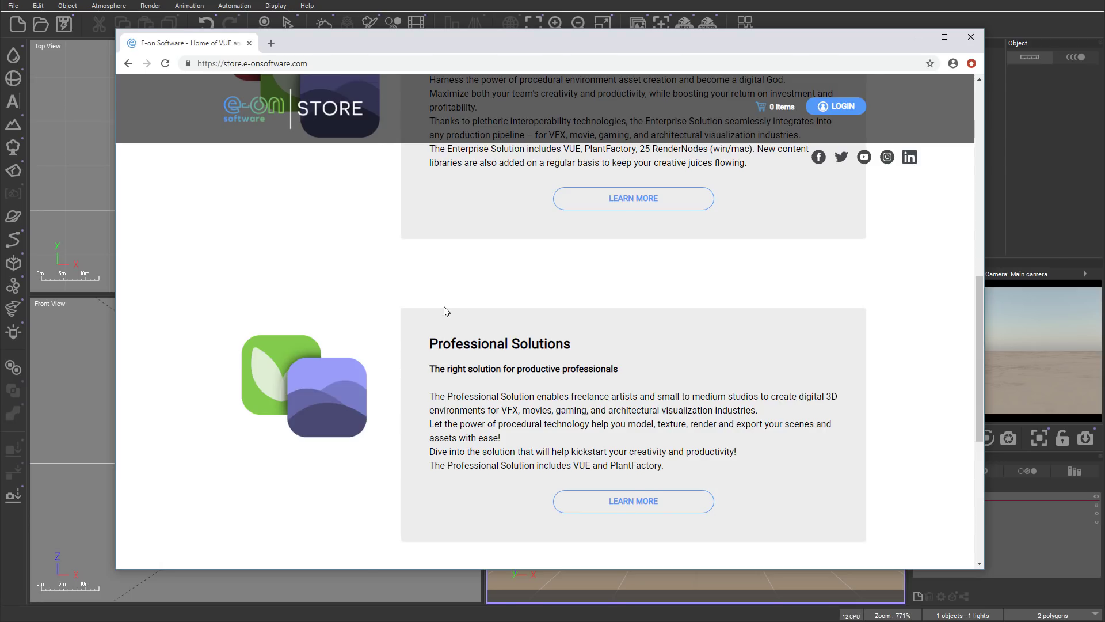
pyautogui.scroll(4, 444, 306)
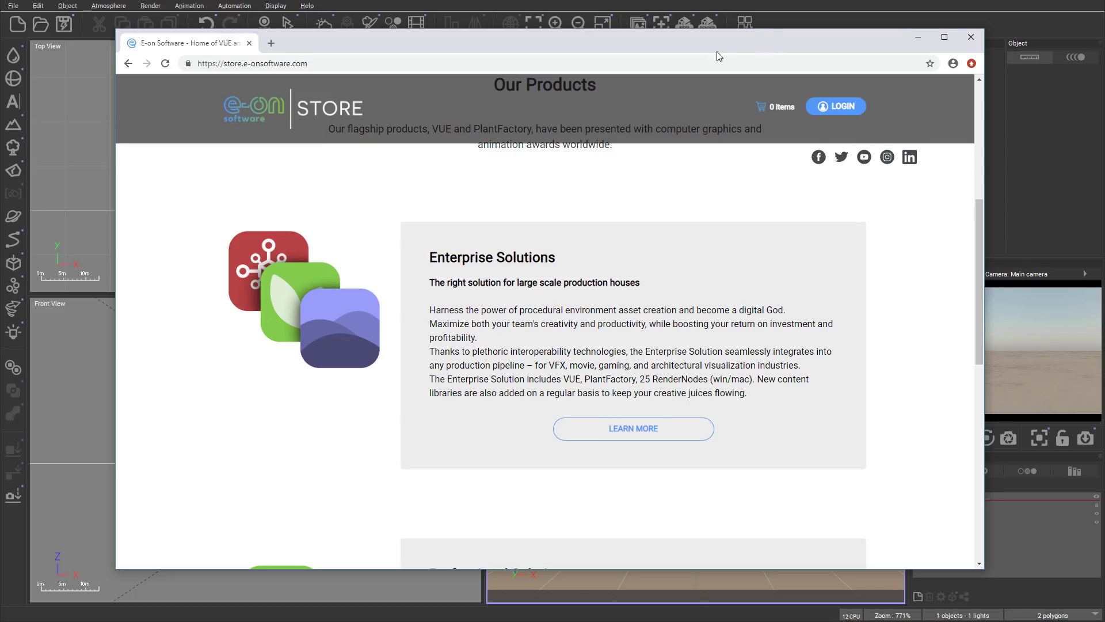
pyautogui.press('super+Down')
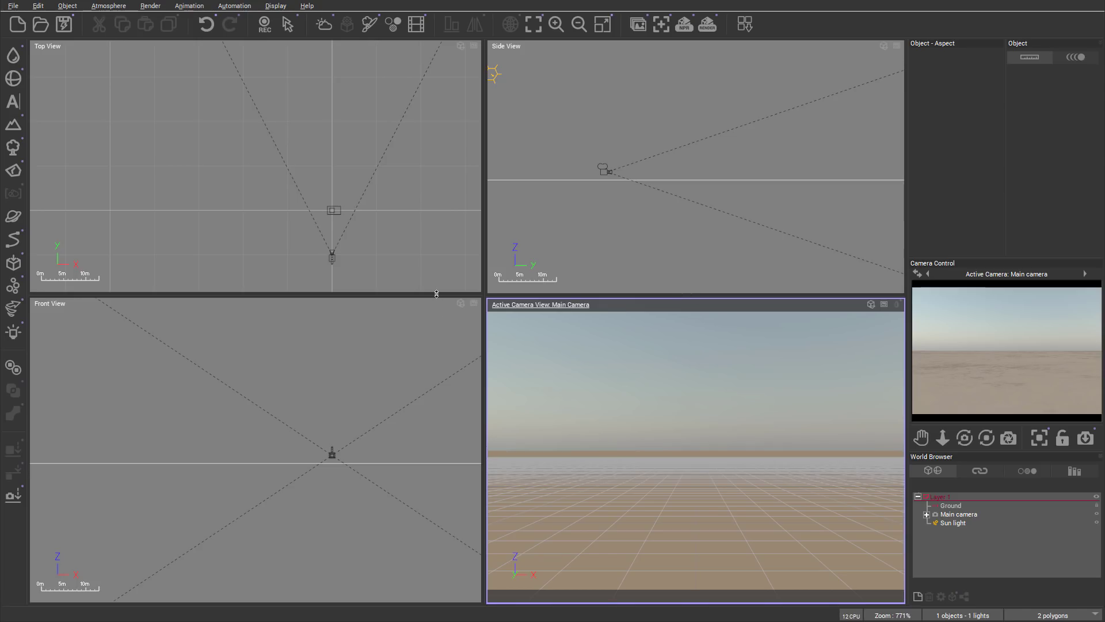
# - Lower the viewport splitters so Top and Side views are taller than Front and camera views
pyautogui.moveTo(436, 293); pyautogui.dragTo(437, 309)
pyautogui.moveTo(636, 296); pyautogui.dragTo(636, 309)
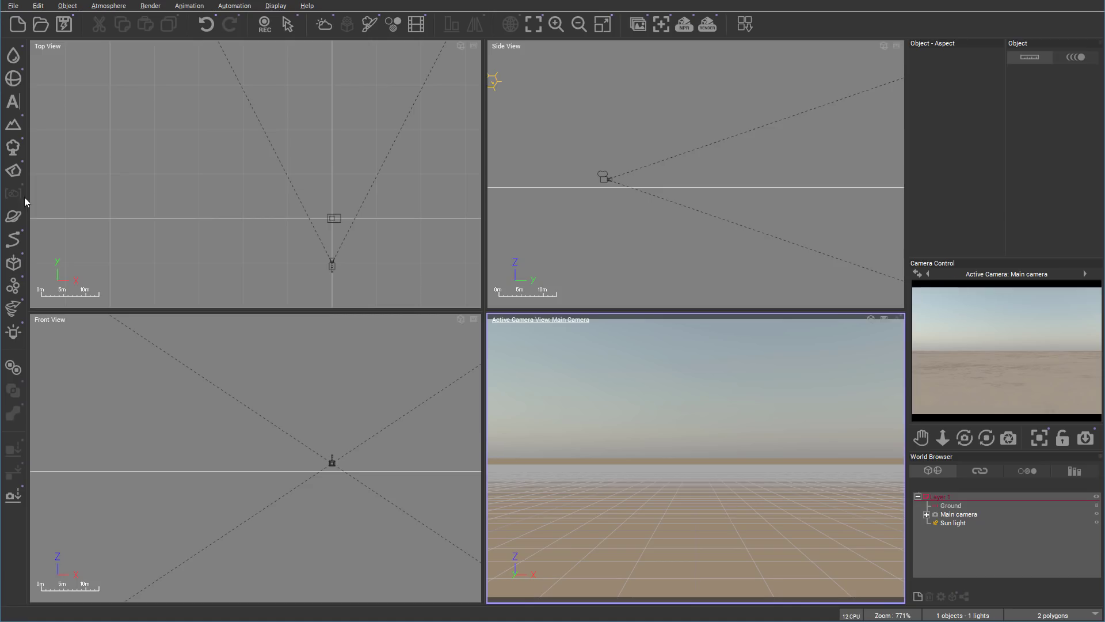
# - Add a sphere, move it into the camera's view, and make its material a PBR material
pyautogui.click(15, 78)
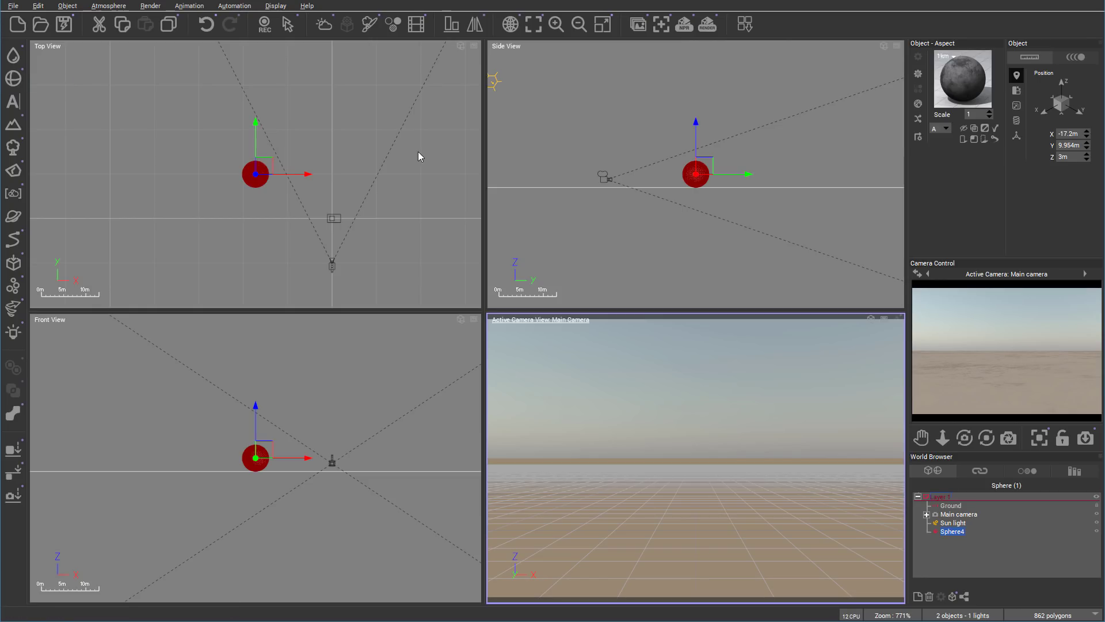
pyautogui.moveTo(261, 165); pyautogui.dragTo(344, 175)
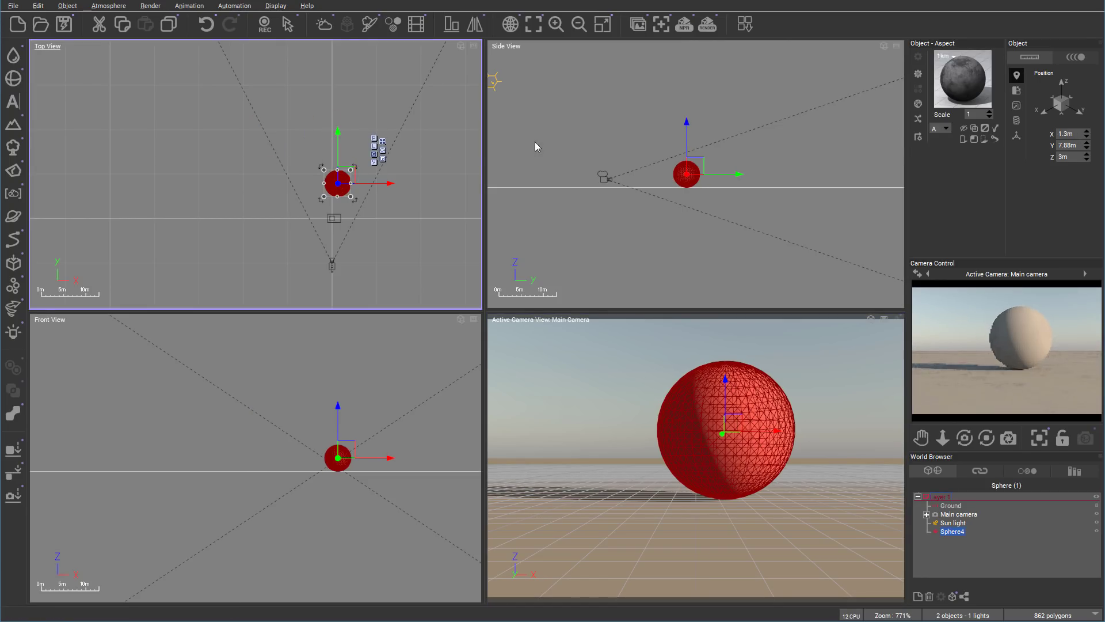
pyautogui.doubleClick(992, 97)
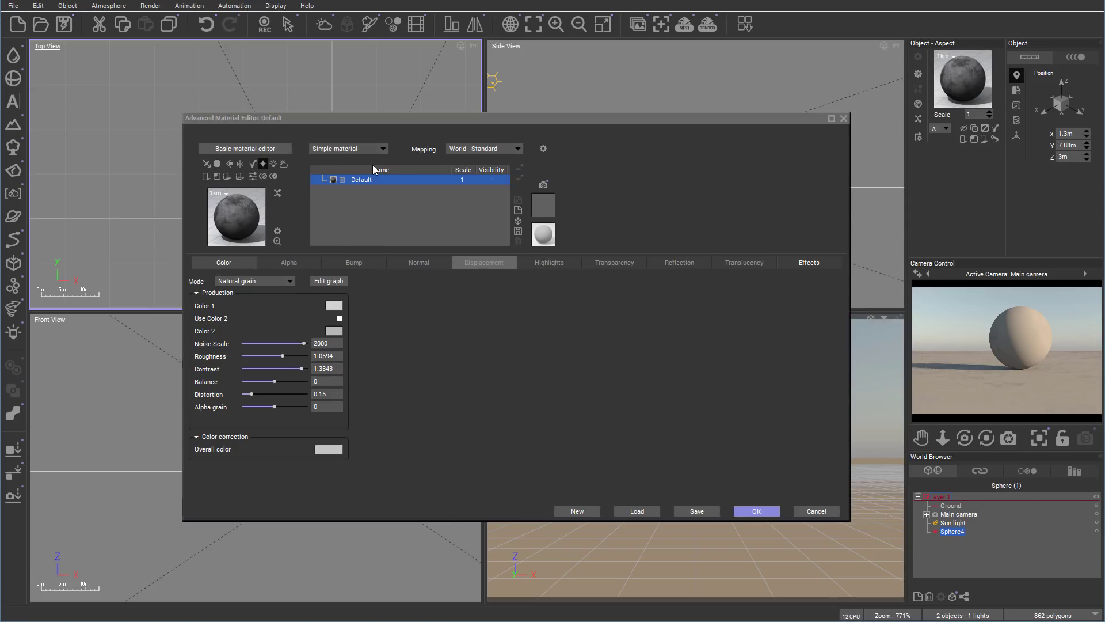
pyautogui.click(381, 149)
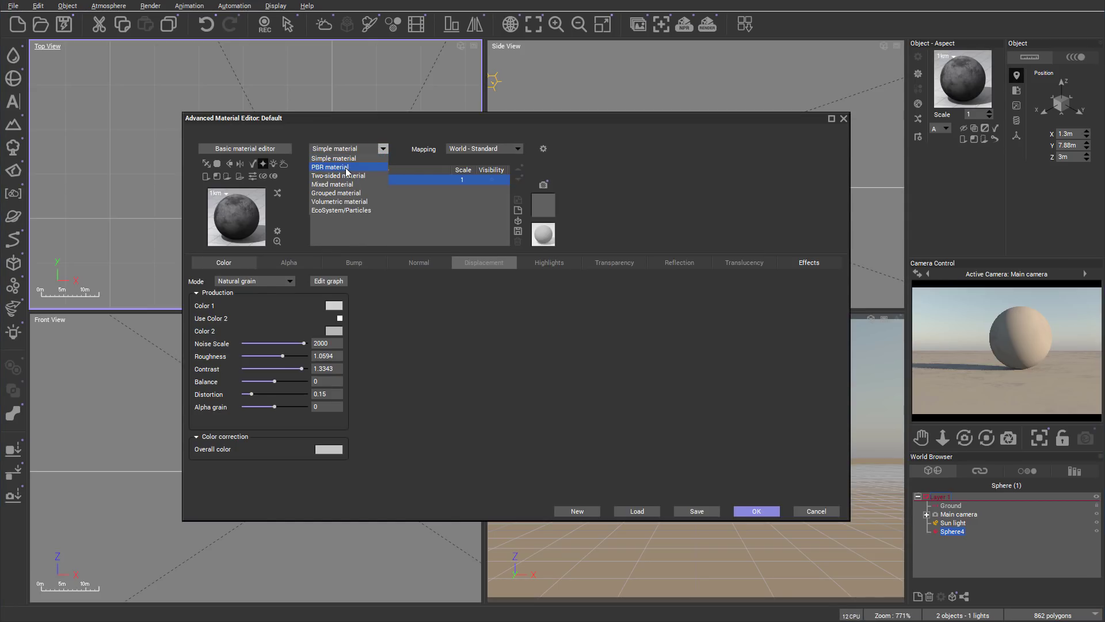
pyautogui.click(345, 168)
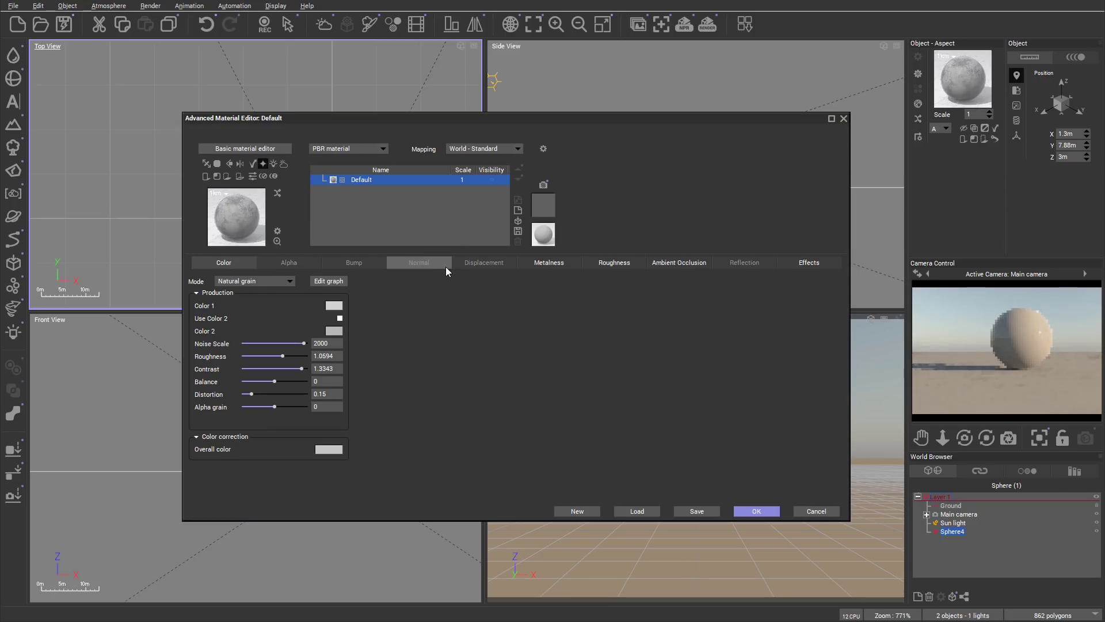
# - Review the PBR Alpha, Bump, Normal, Displacement, Metalness, Roughness and Ambient Occlusion settings
pyautogui.click(288, 262)
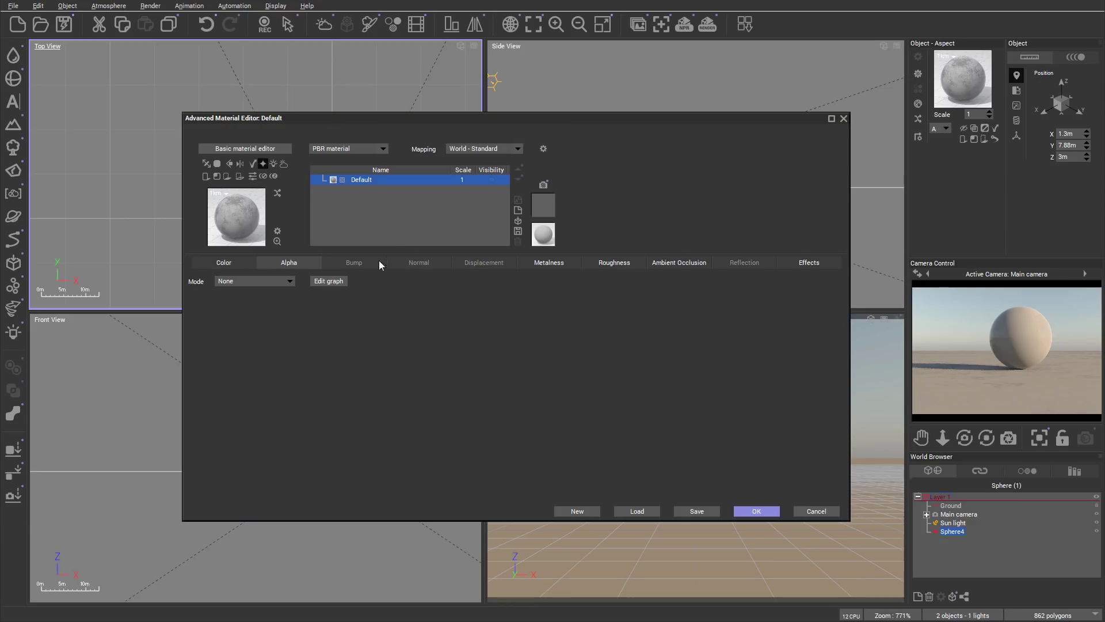
pyautogui.click(344, 267)
pyautogui.click(427, 263)
pyautogui.click(485, 264)
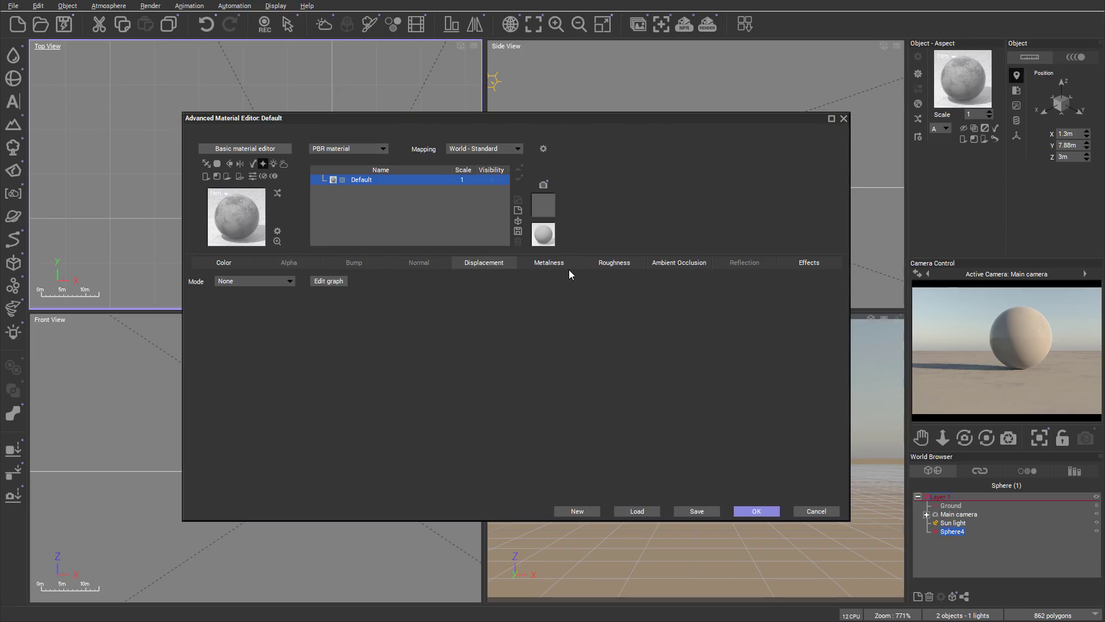
pyautogui.click(566, 263)
pyautogui.click(609, 262)
pyautogui.click(694, 263)
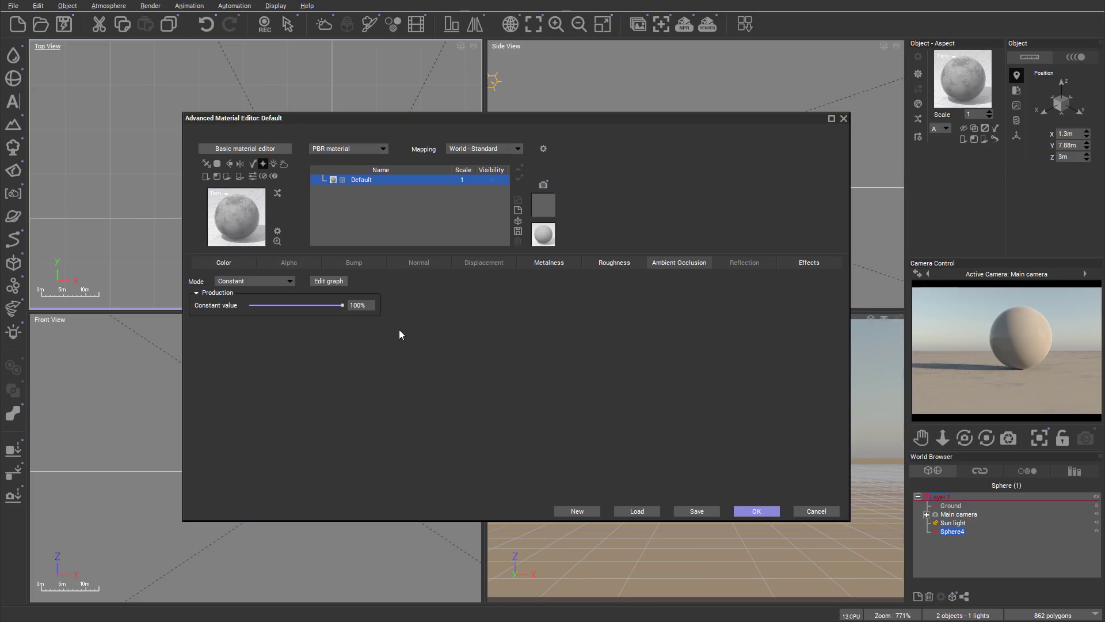
# - Switch the sphere's material back to Simple and show its Transparency settings at 0%
pyautogui.click(384, 151)
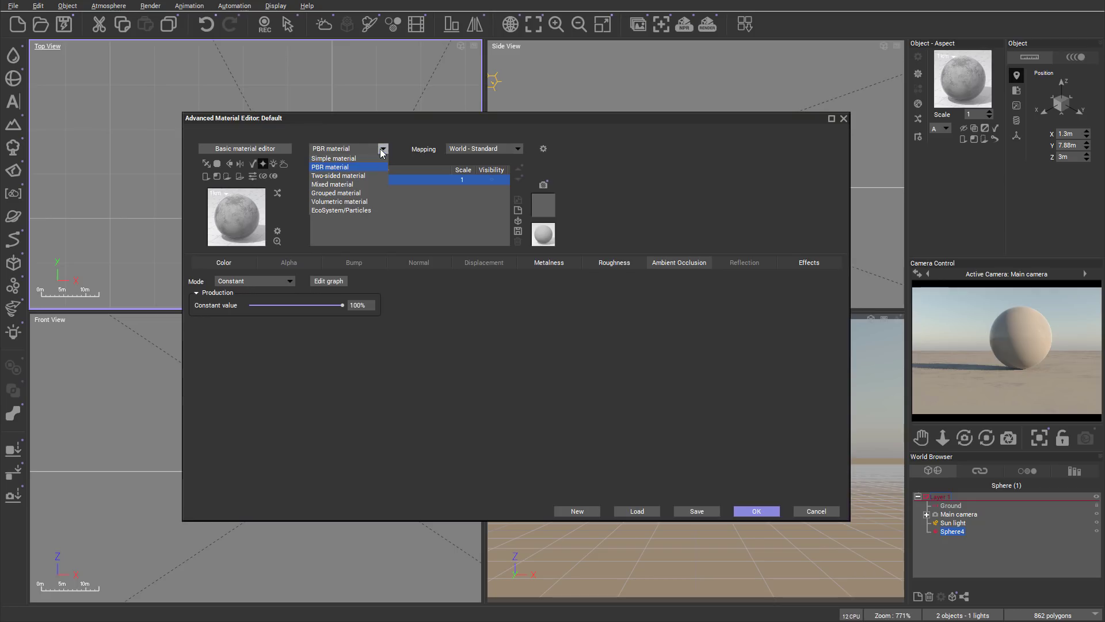
pyautogui.click(345, 160)
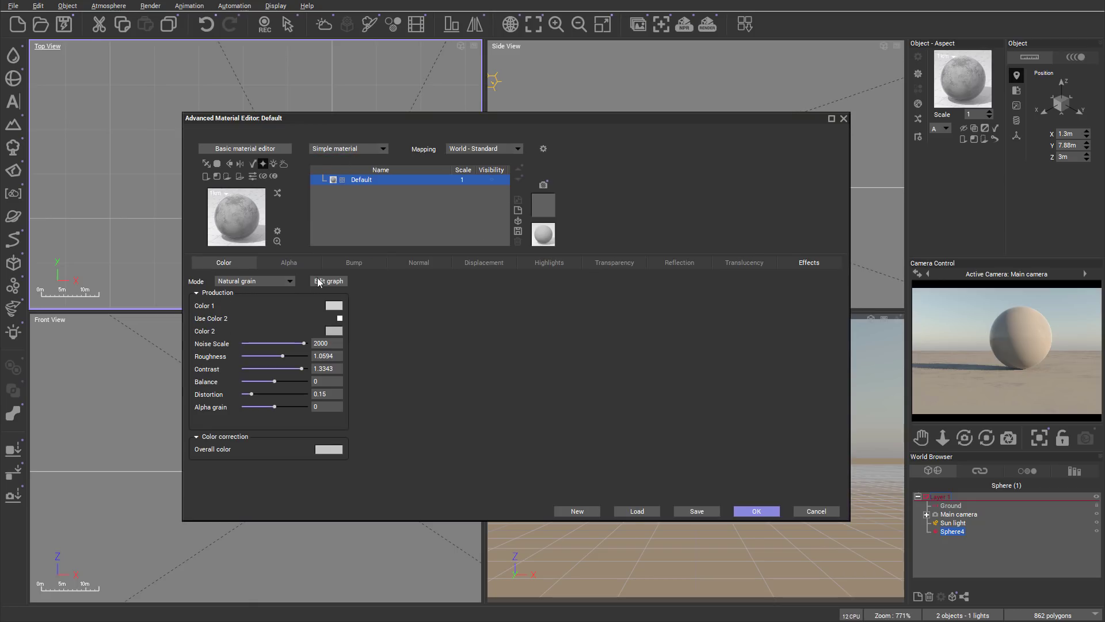
pyautogui.click(611, 262)
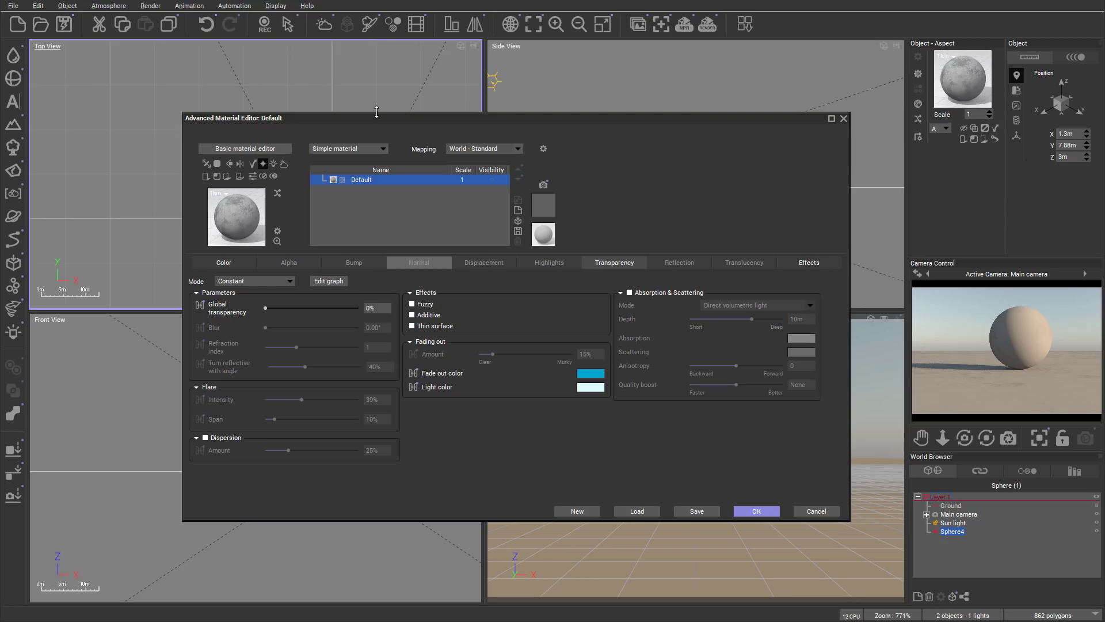
# - Make the sphere's material a PBR material again and check its Alpha settings
pyautogui.click(377, 148)
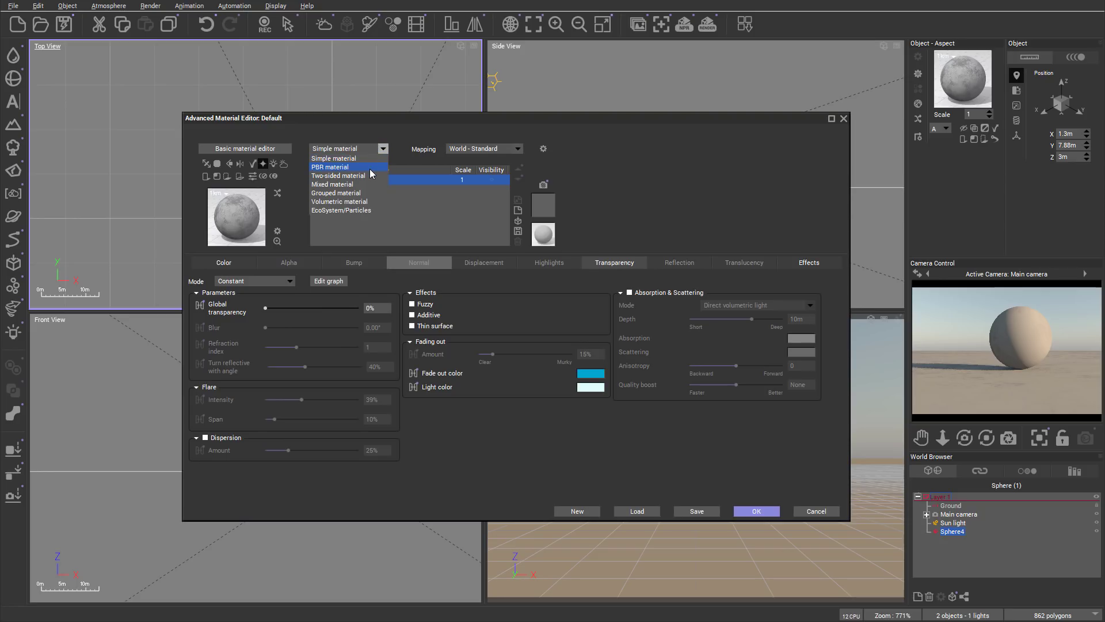
pyautogui.click(372, 167)
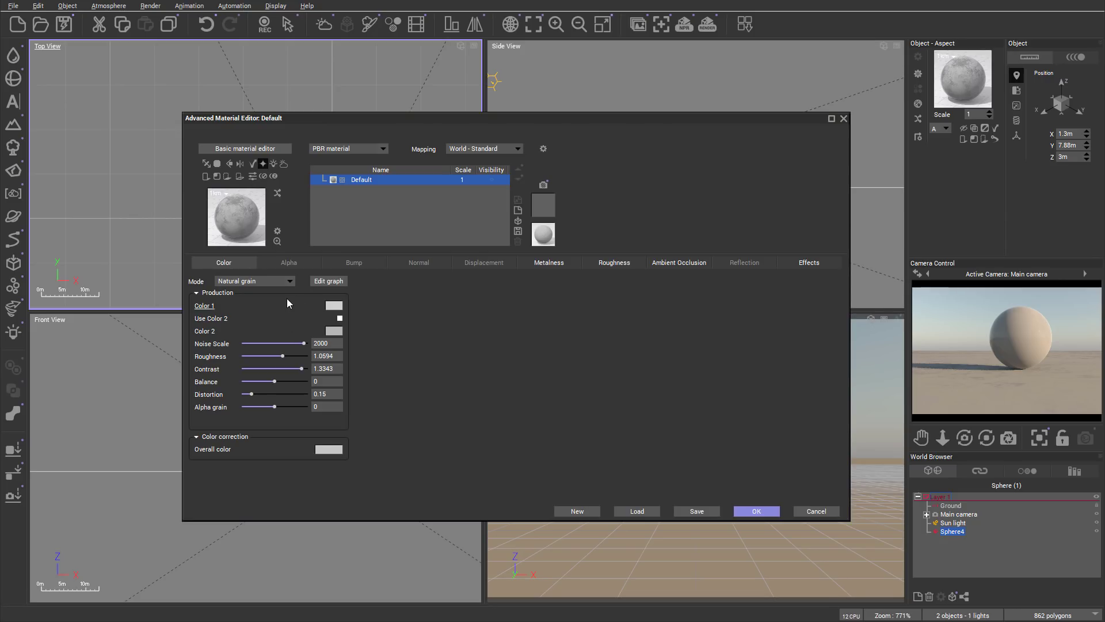
pyautogui.click(289, 264)
# - Set the PBR material's Bump mode to Procedural, giving a 0.2 depth
pyautogui.click(341, 261)
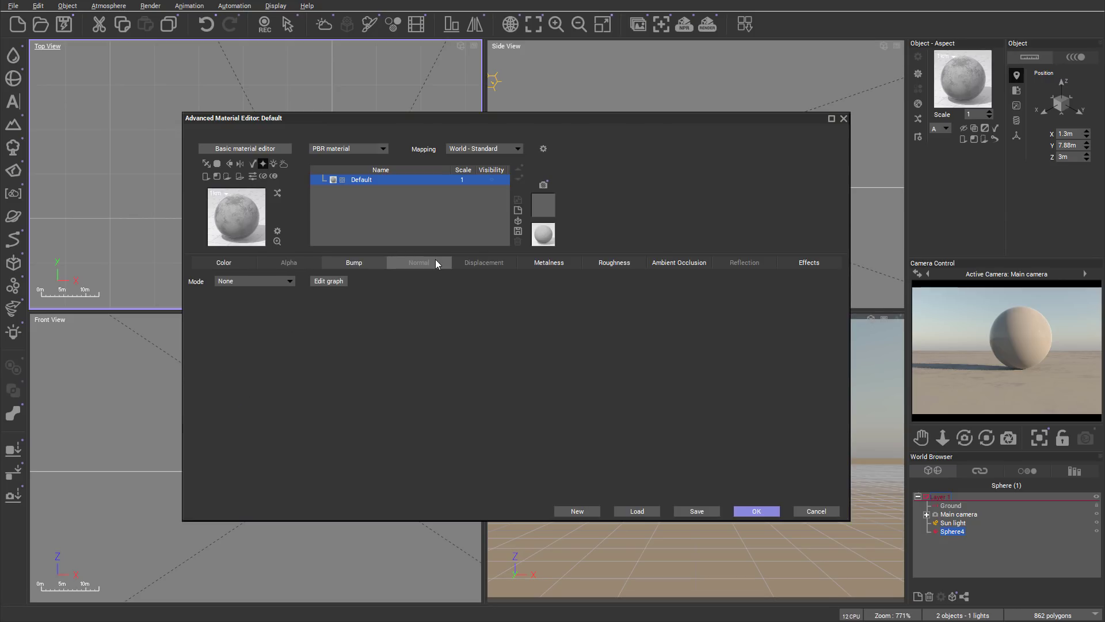
pyautogui.click(290, 282)
pyautogui.click(298, 304)
pyautogui.click(290, 282)
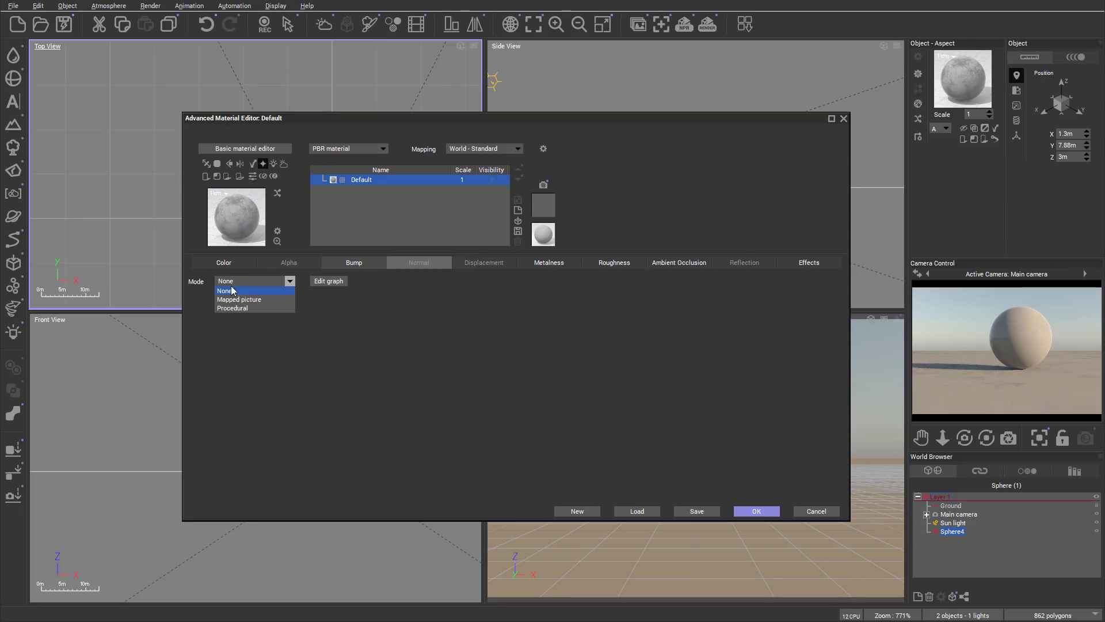
pyautogui.click(257, 307)
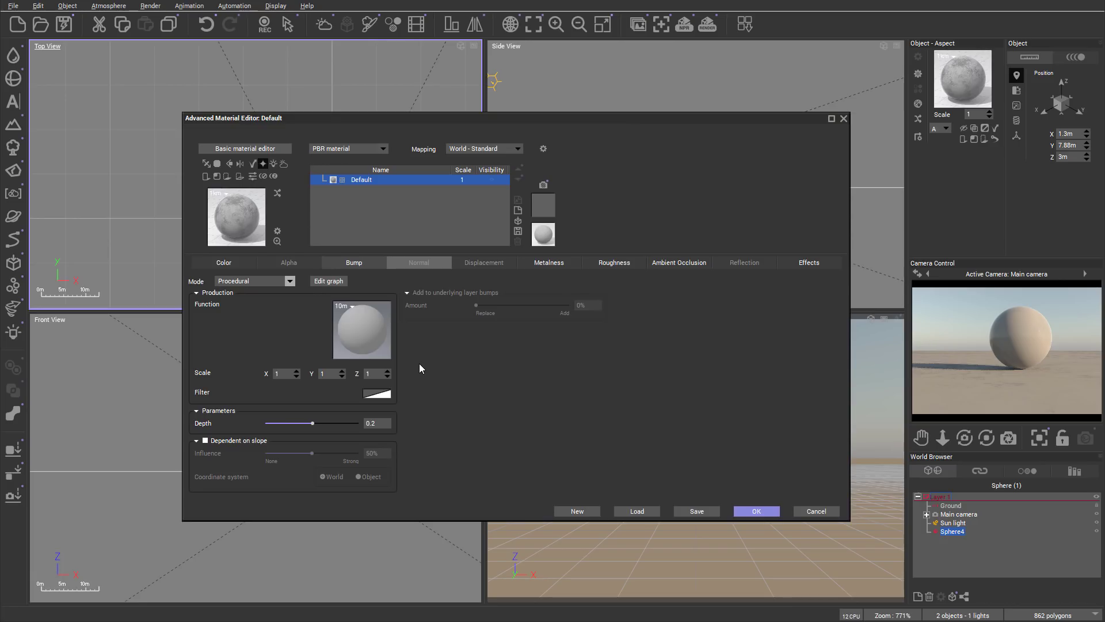
# - Switch to Chrome's 'The PBR Guide - 2018 Edition' page and bring up the COMMUNITY menu
pyautogui.hotkey('alt', 'Tab')
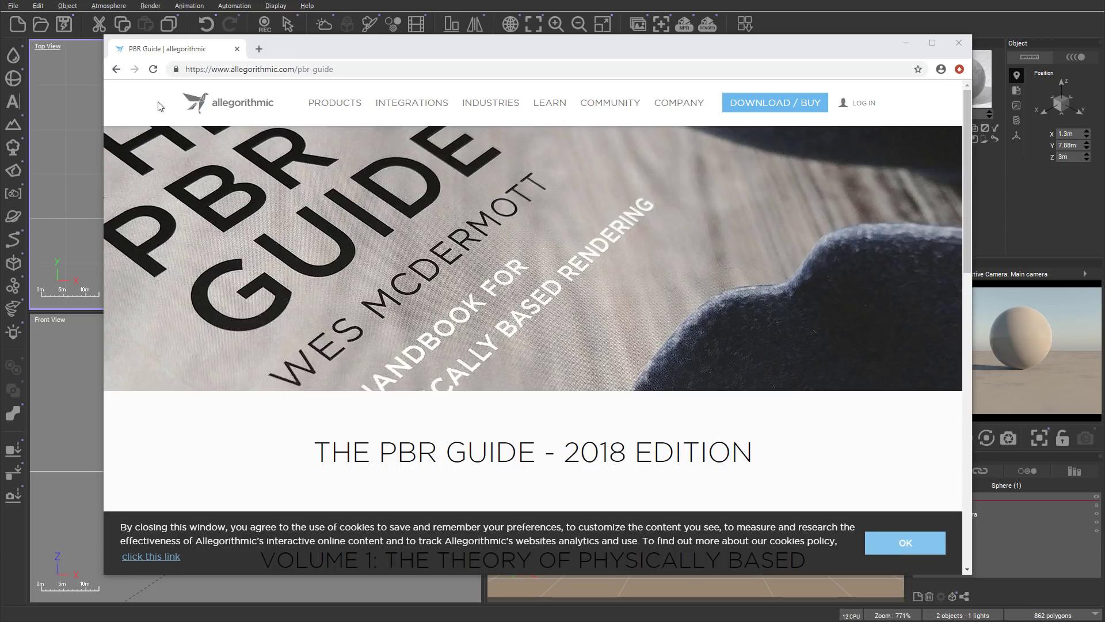
pyautogui.moveTo(316, 104)
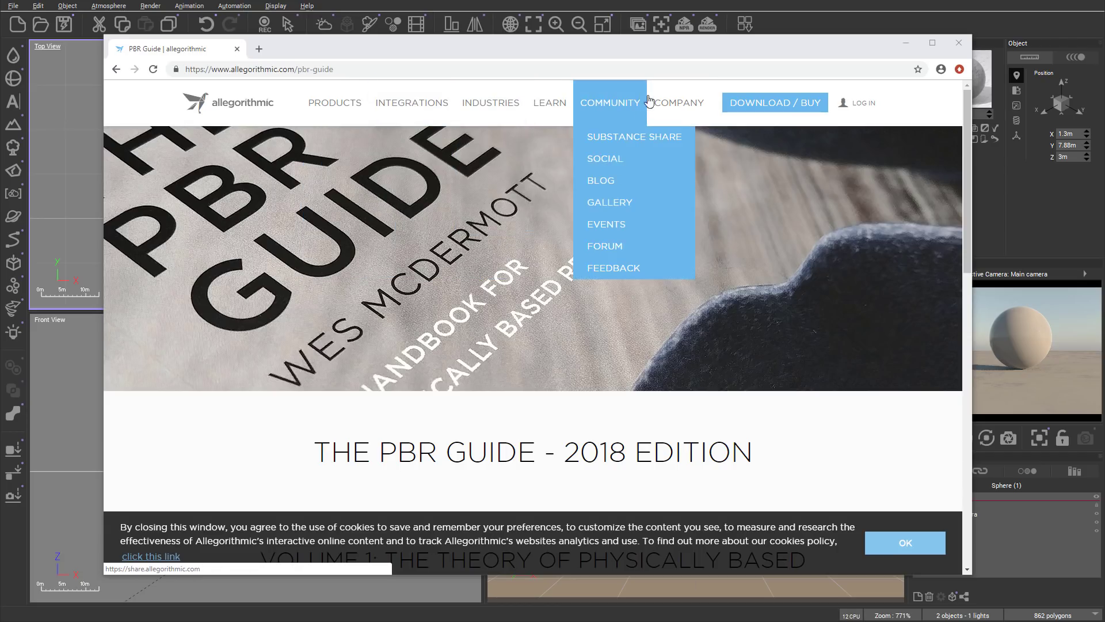
pyautogui.moveTo(617, 105)
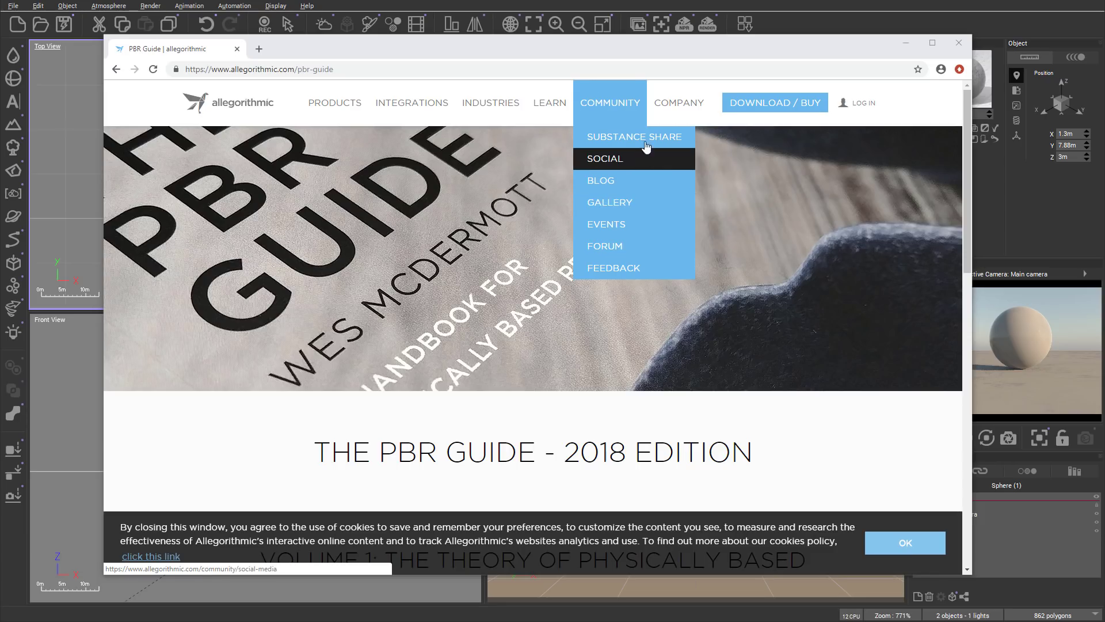
# - Open Substance Share and show its Materials library of 1119 shared materials
pyautogui.click(633, 137)
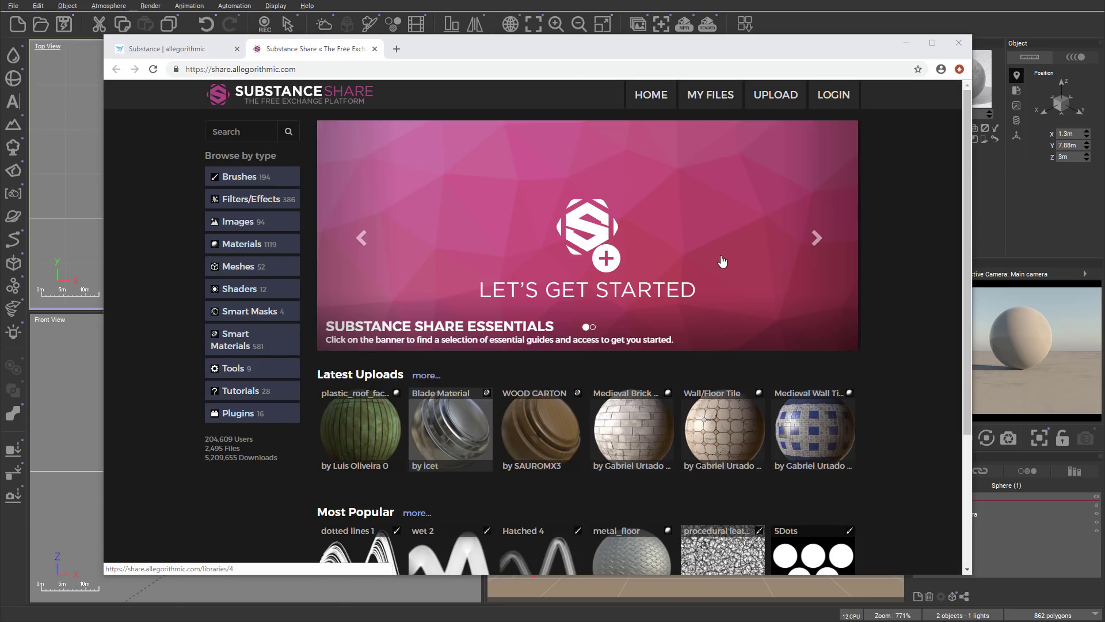
pyautogui.scroll(-2, 640, 252)
pyautogui.scroll(-1, 641, 252)
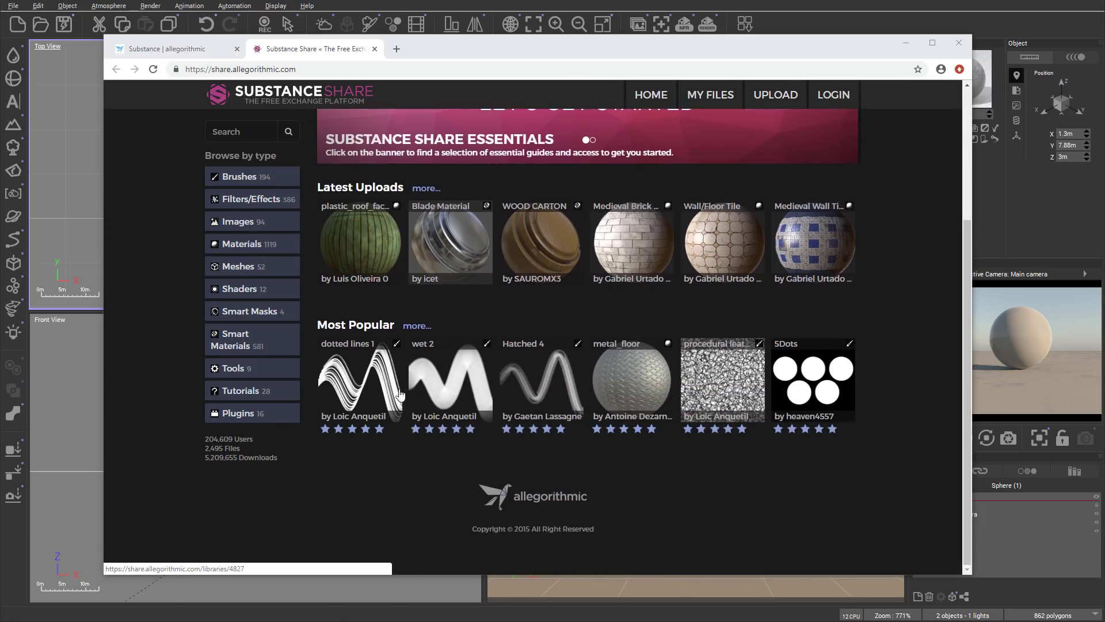
pyautogui.scroll(2, 363, 306)
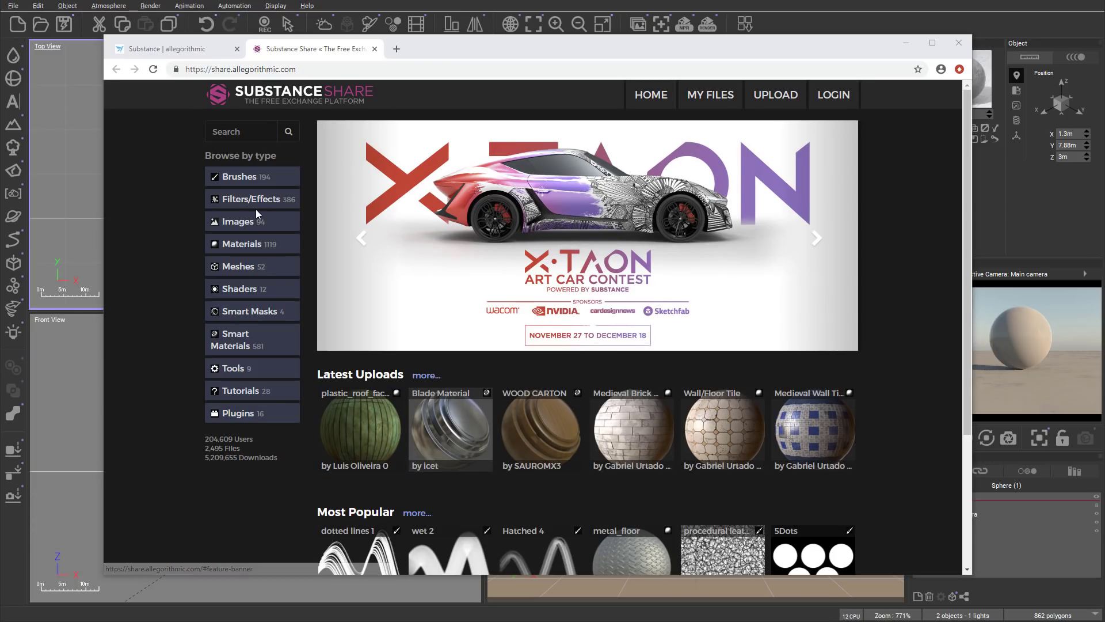
pyautogui.click(254, 239)
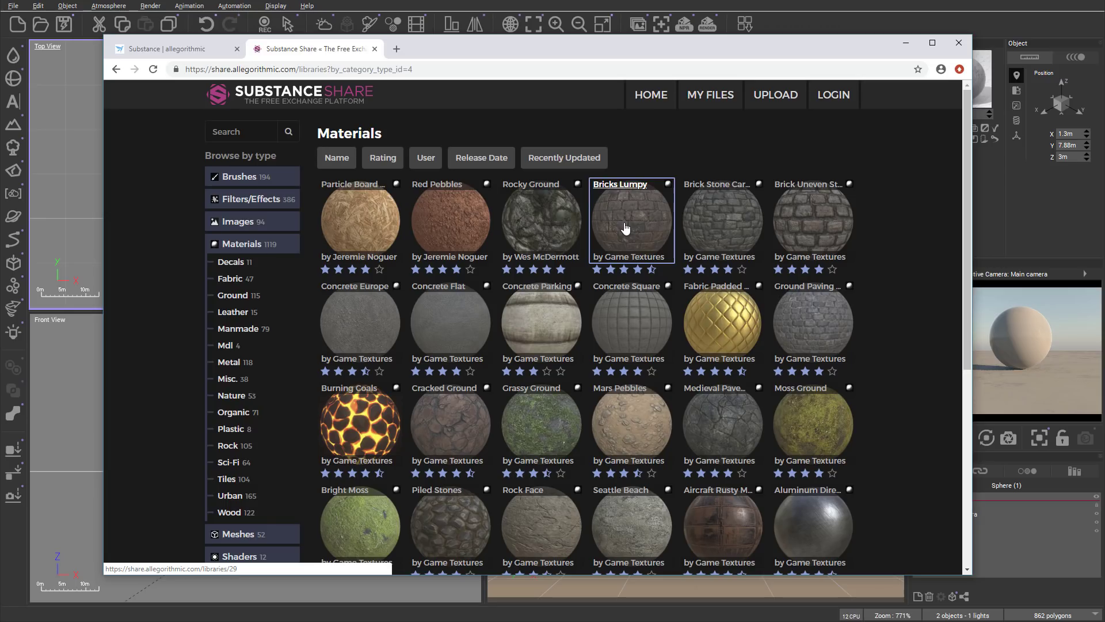
# - Return to Vue and set the sphere's PBR Bump mode back to None
pyautogui.click(906, 43)
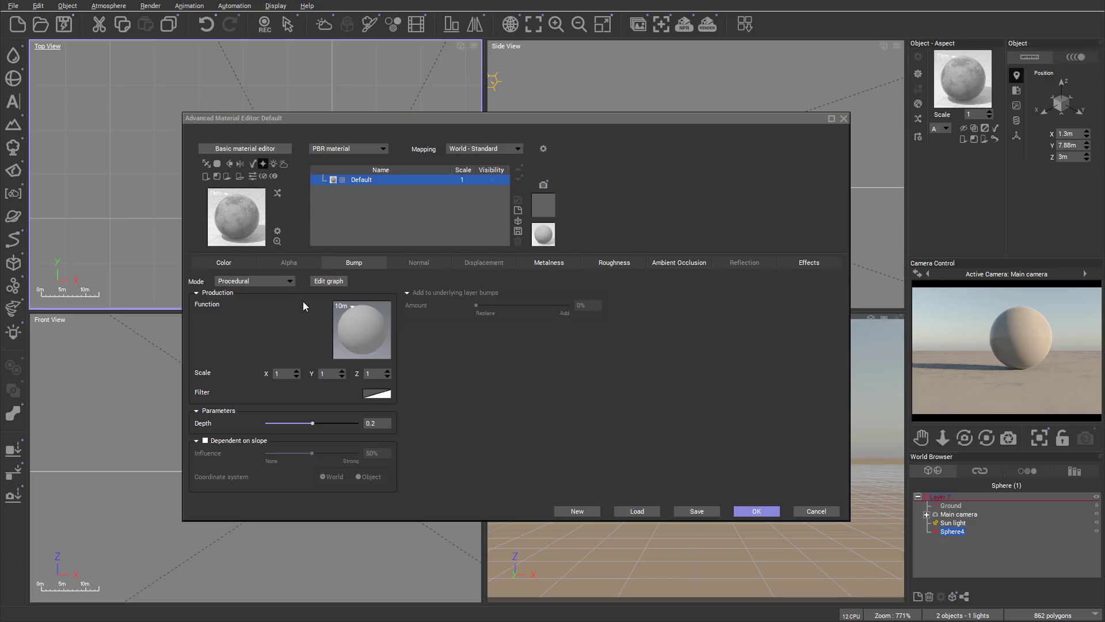
pyautogui.click(282, 282)
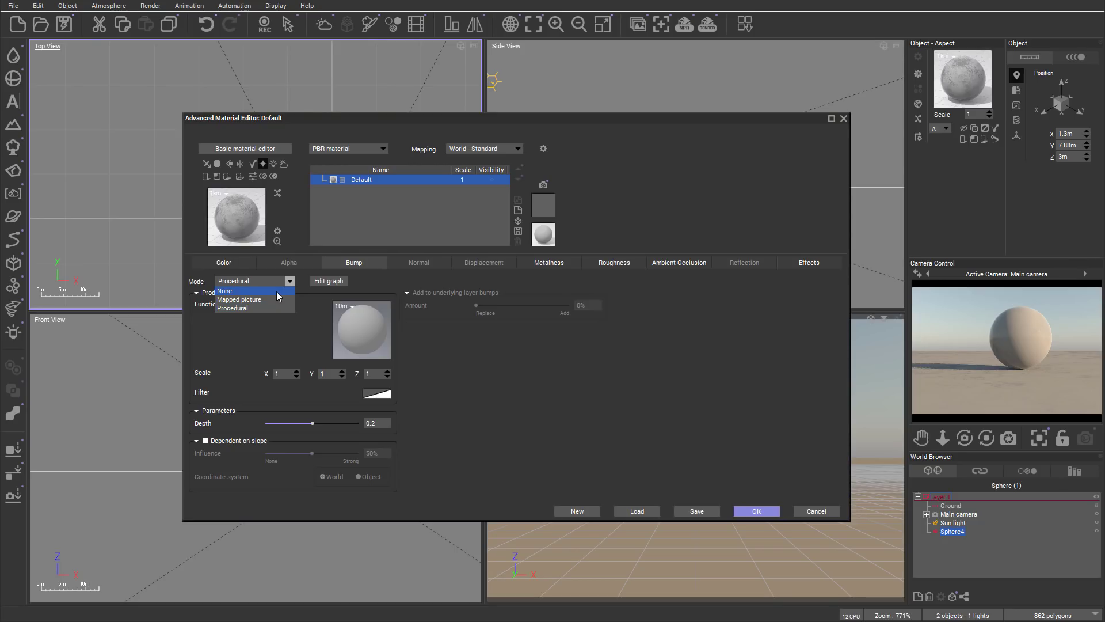
pyautogui.click(276, 291)
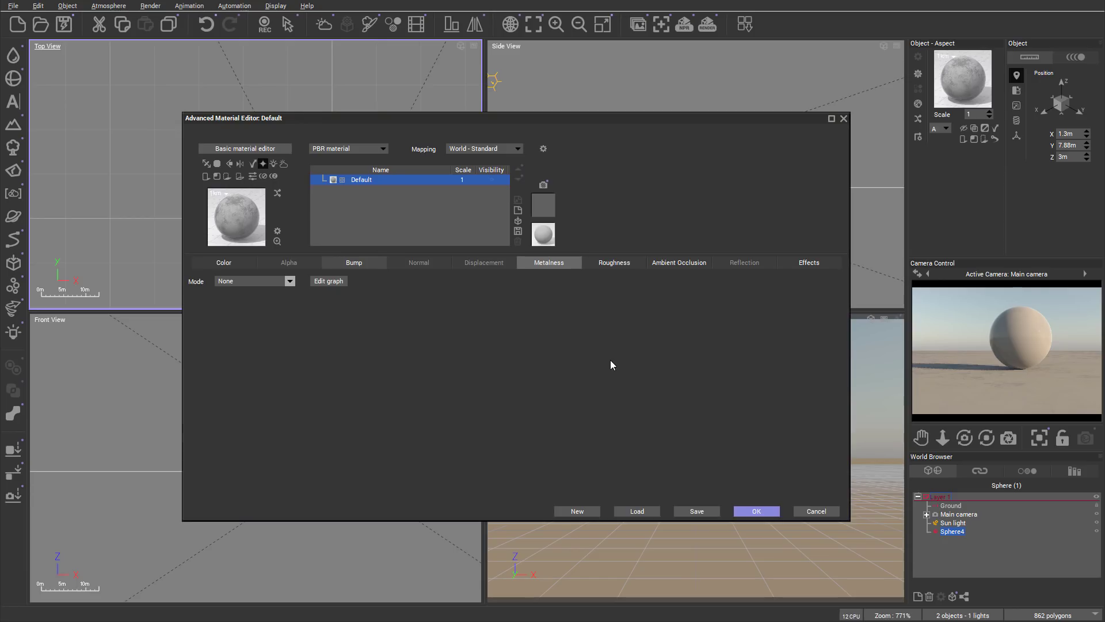
# - Close the material editor without saving and move the sphere farther back and higher
pyautogui.click(818, 512)
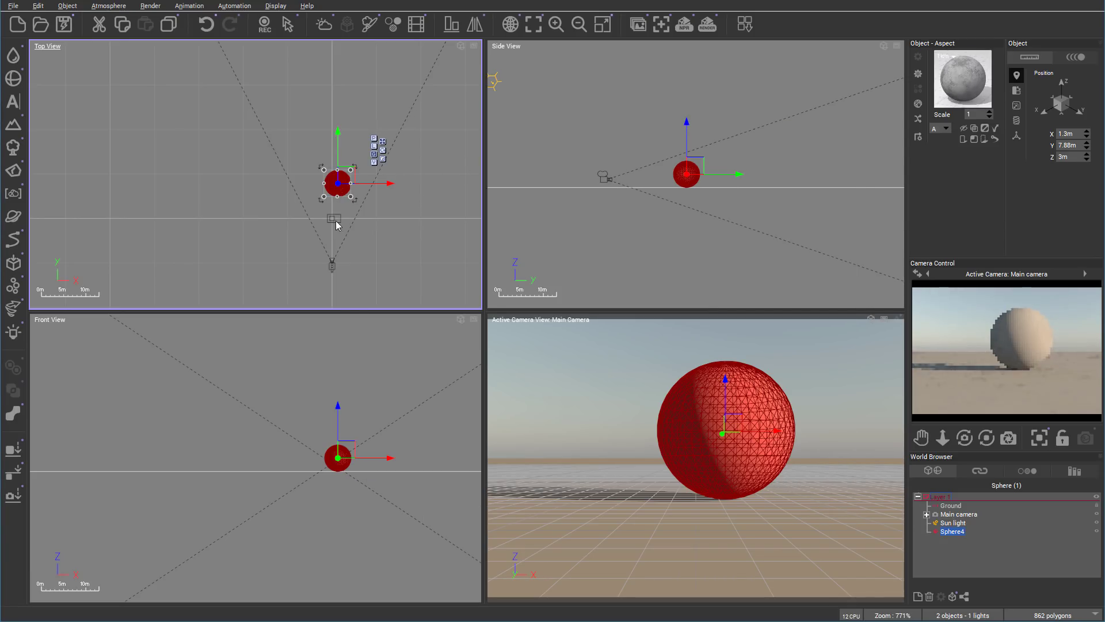
pyautogui.moveTo(326, 170); pyautogui.dragTo(322, 137)
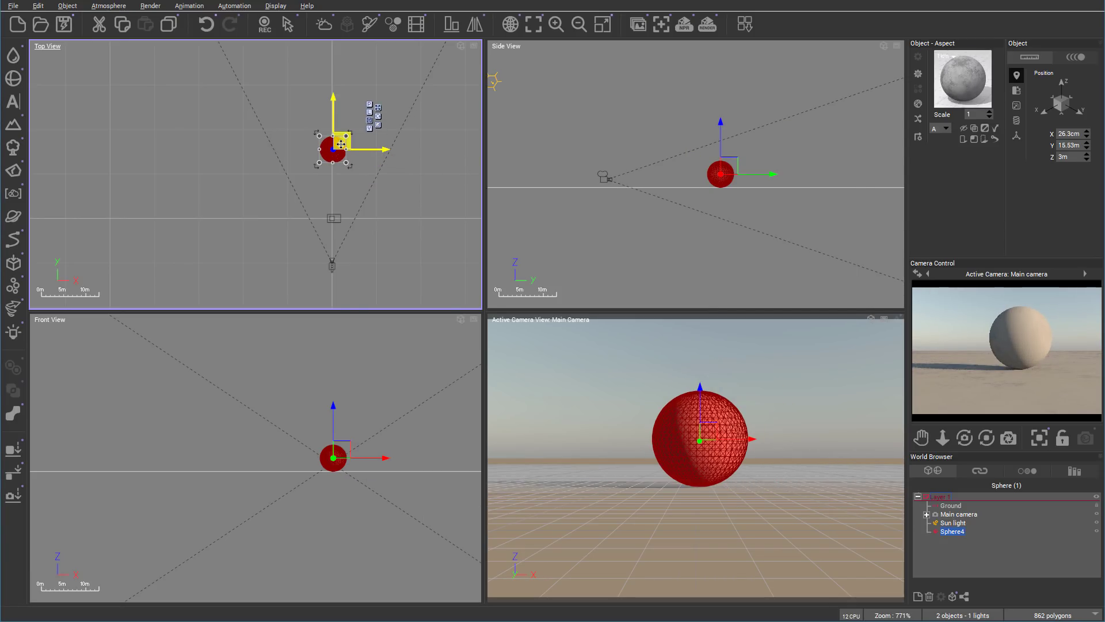
pyautogui.click(729, 161)
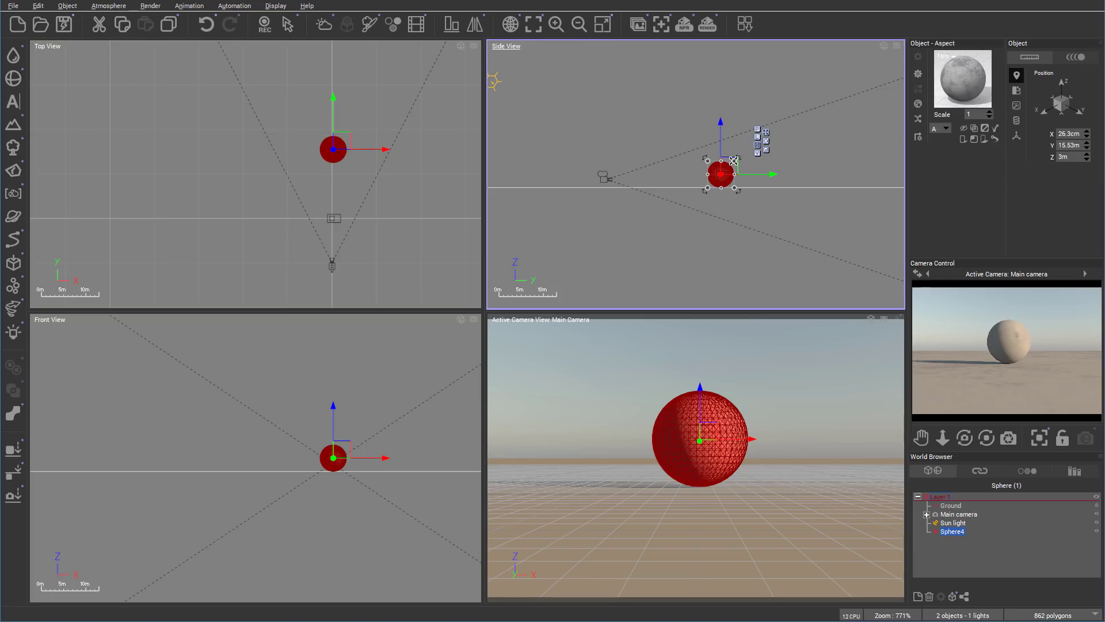
pyautogui.moveTo(732, 163); pyautogui.dragTo(750, 139)
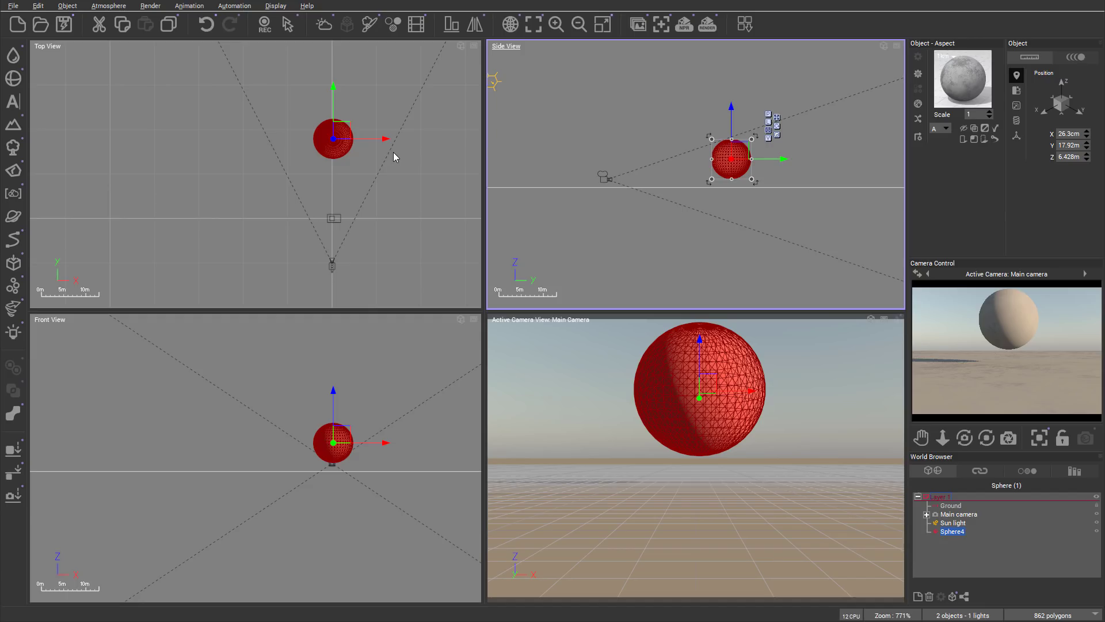
# - Reframe the orthographic views and nudge the sphere to X 39.2cm, Y 20.38m
pyautogui.moveTo(698, 129); pyautogui.dragTo(672, 168, button='right')
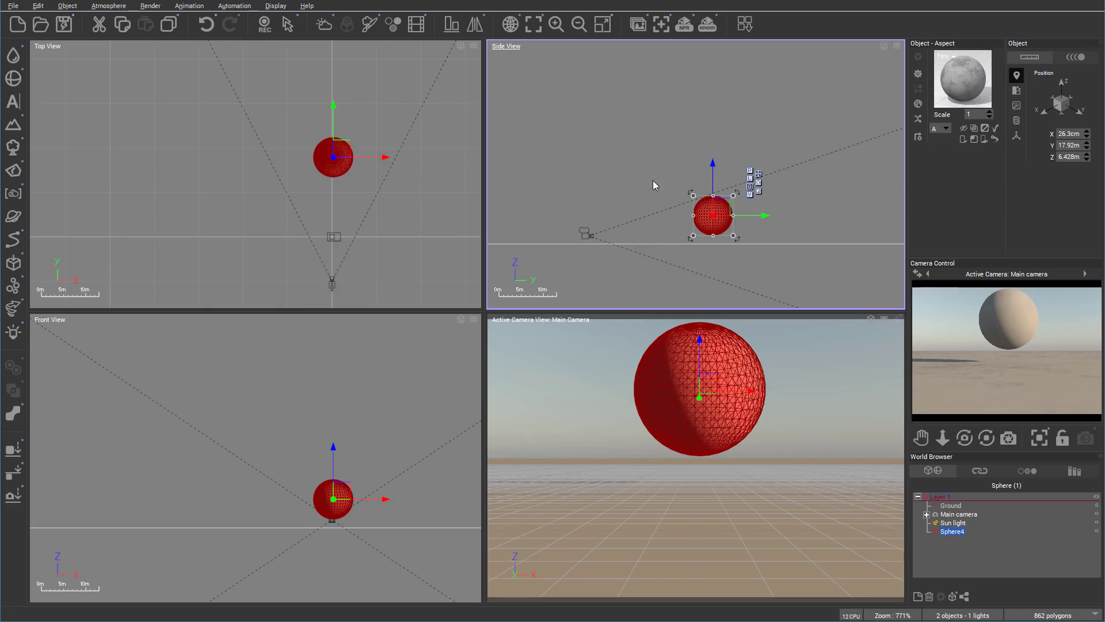
pyautogui.click(342, 151)
pyautogui.moveTo(341, 151)
pyautogui.mouseDown()
pyautogui.moveTo(346, 121)
pyautogui.moveTo(342, 139)
pyautogui.mouseUp()
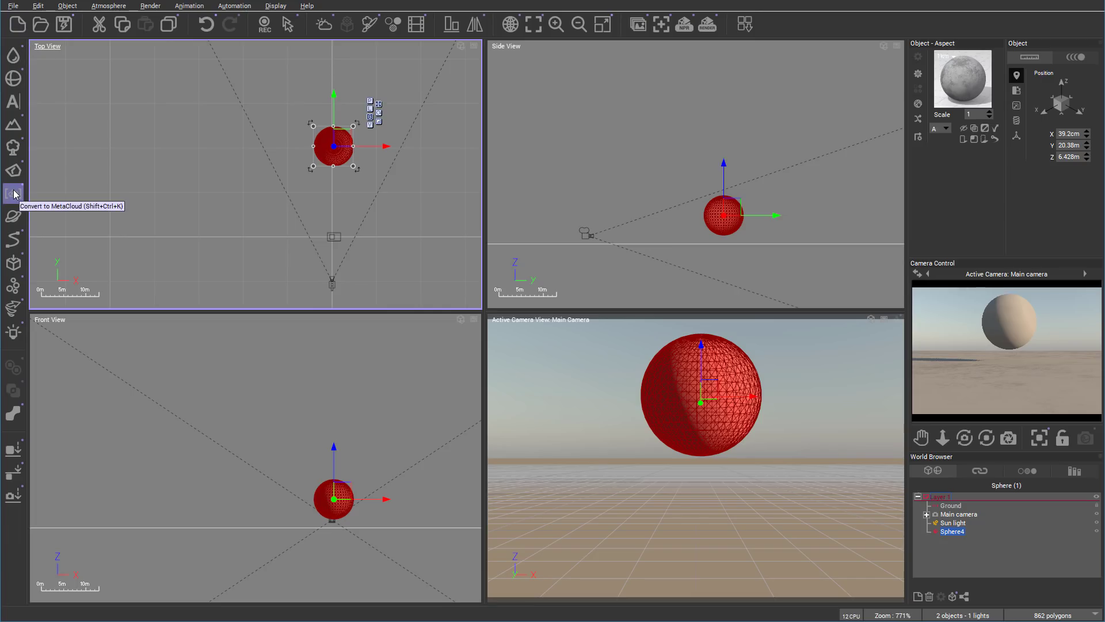
# - Open the Convert to MetaCloud settings for Sphere4 and move the dialog off the sphere
pyautogui.moveTo(14, 192)
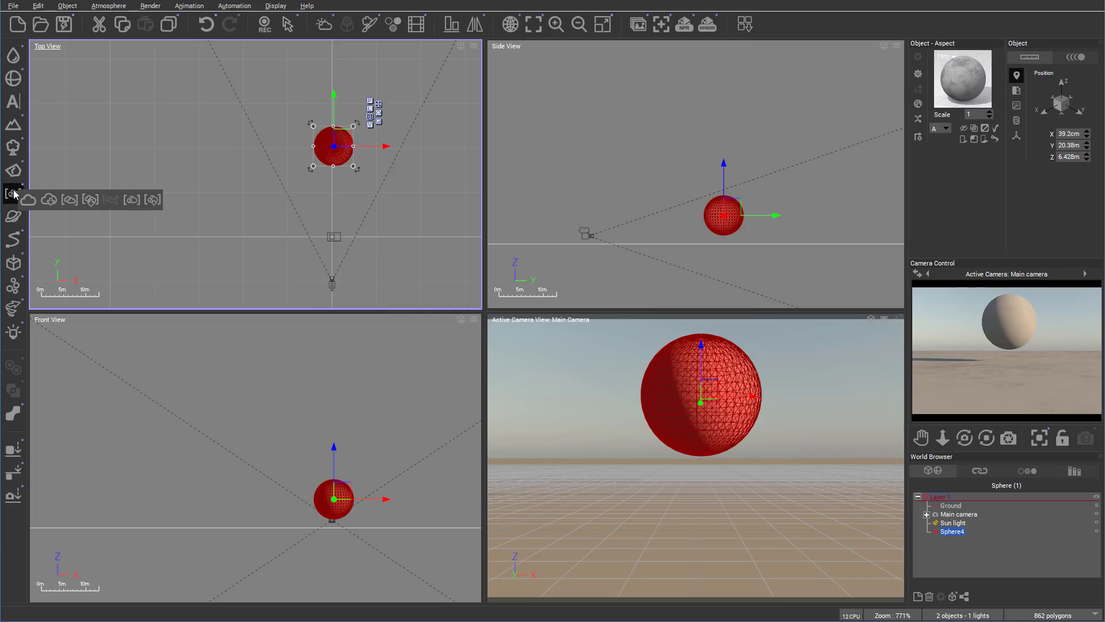
pyautogui.click(133, 202)
pyautogui.moveTo(563, 206); pyautogui.dragTo(613, 168)
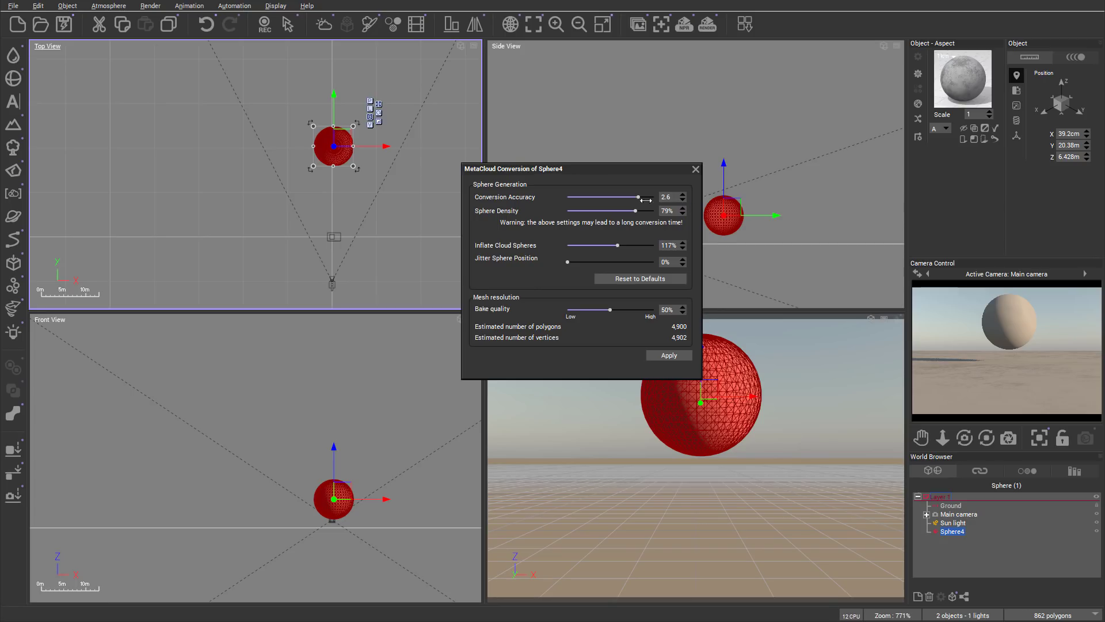
# - Lower Conversion Accuracy from 2.6 to 0.5 and Sphere Density from 79% to 54%
pyautogui.moveTo(640, 198); pyautogui.dragTo(610, 199)
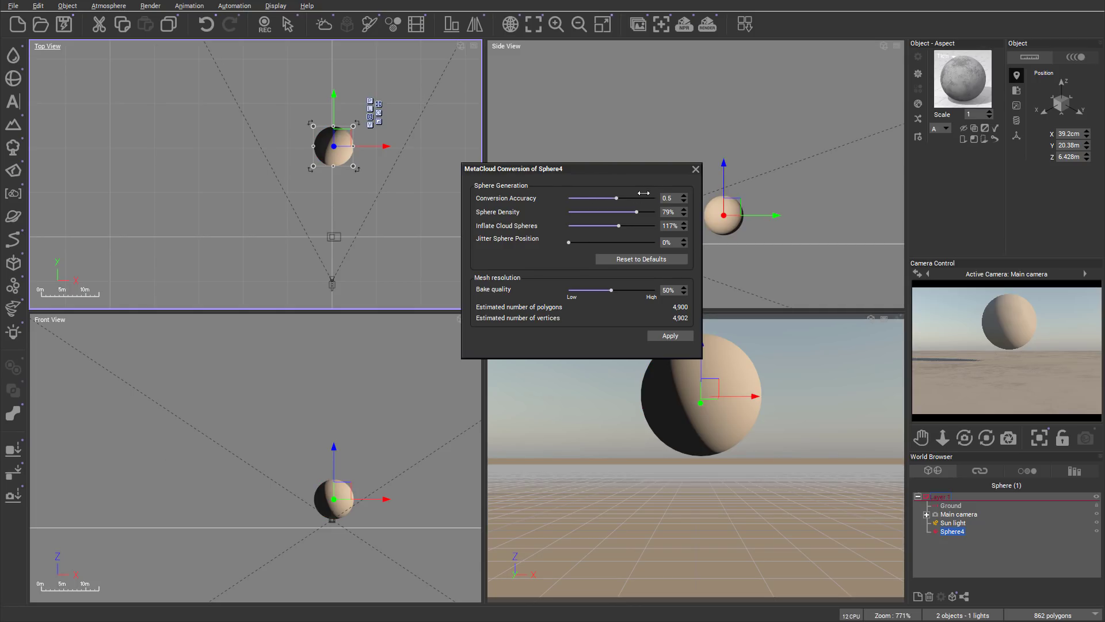
pyautogui.moveTo(631, 214); pyautogui.dragTo(615, 213)
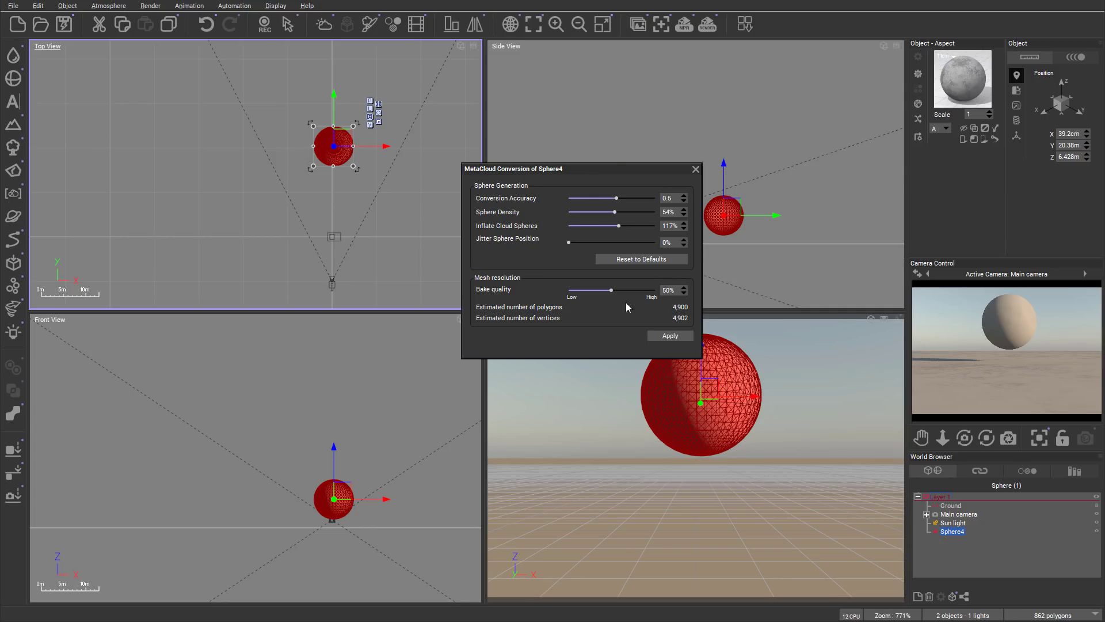
# - Convert Sphere4 to a MetaCloud, then reconvert it with Sphere Density raised to 100%
pyautogui.click(670, 335)
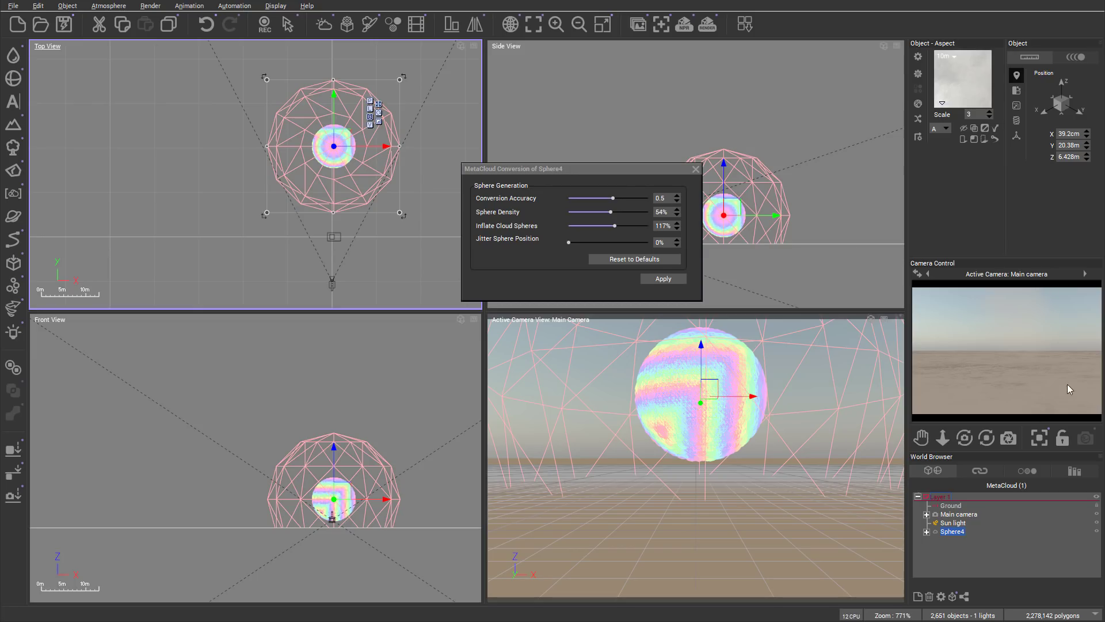
pyautogui.moveTo(611, 212); pyautogui.dragTo(747, 211)
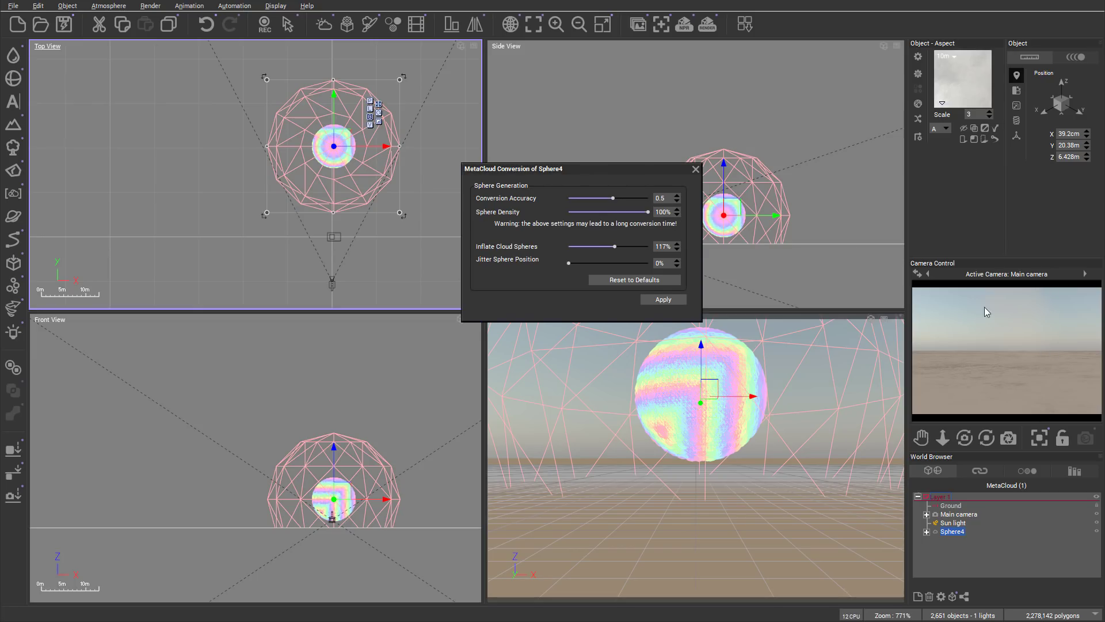
pyautogui.click(663, 299)
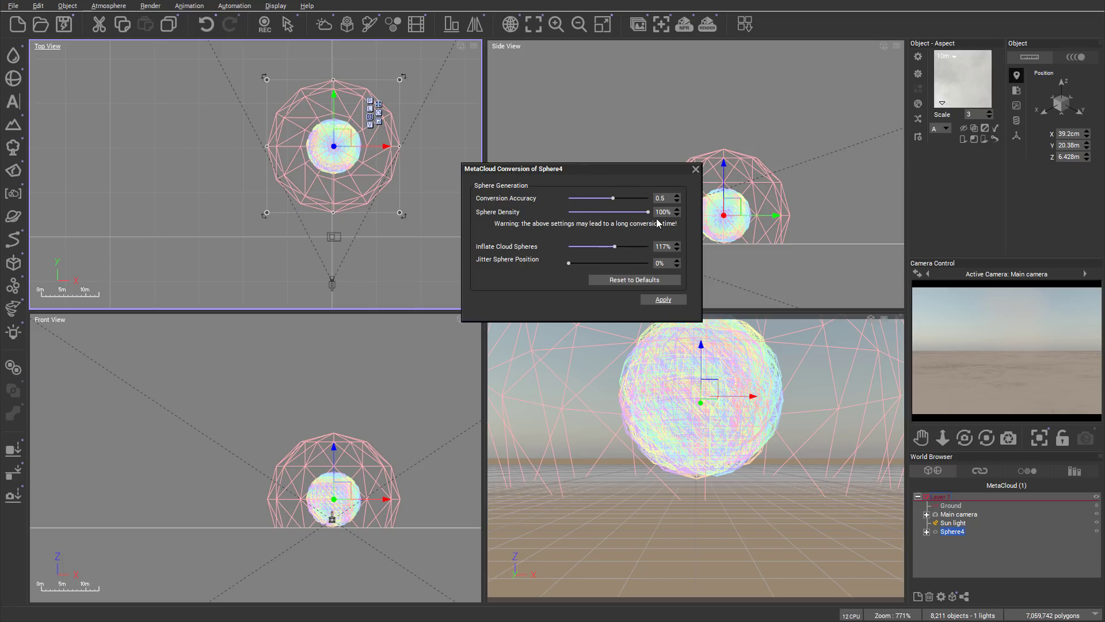
# - Move the MetaCloud back and up to Y 142.9m, Z 28.43m in the Side View
pyautogui.click(697, 169)
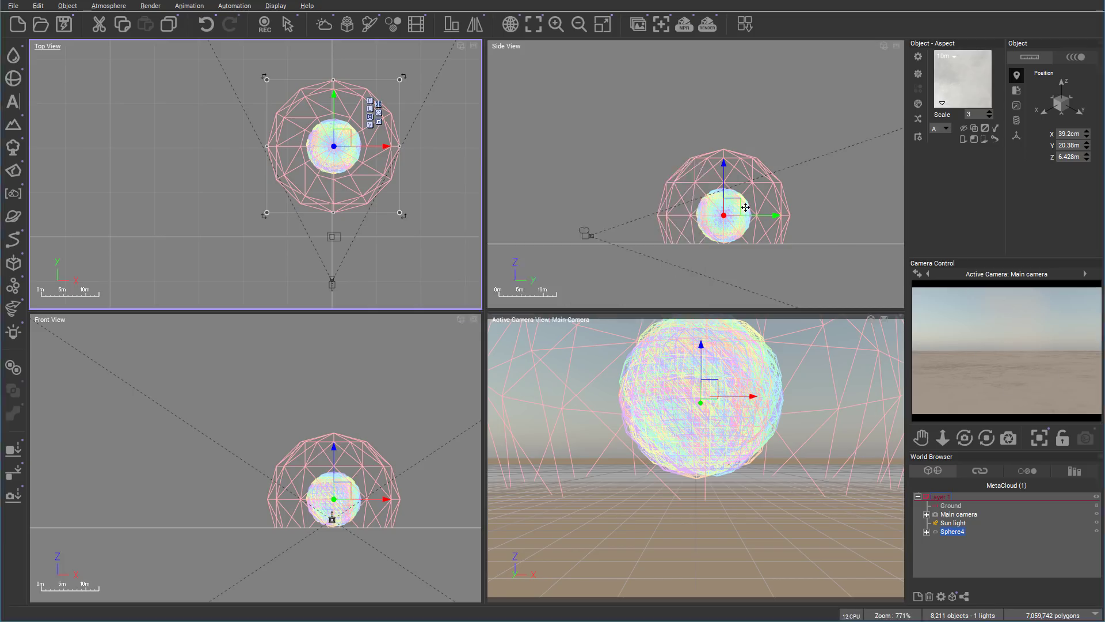
pyautogui.click(743, 207)
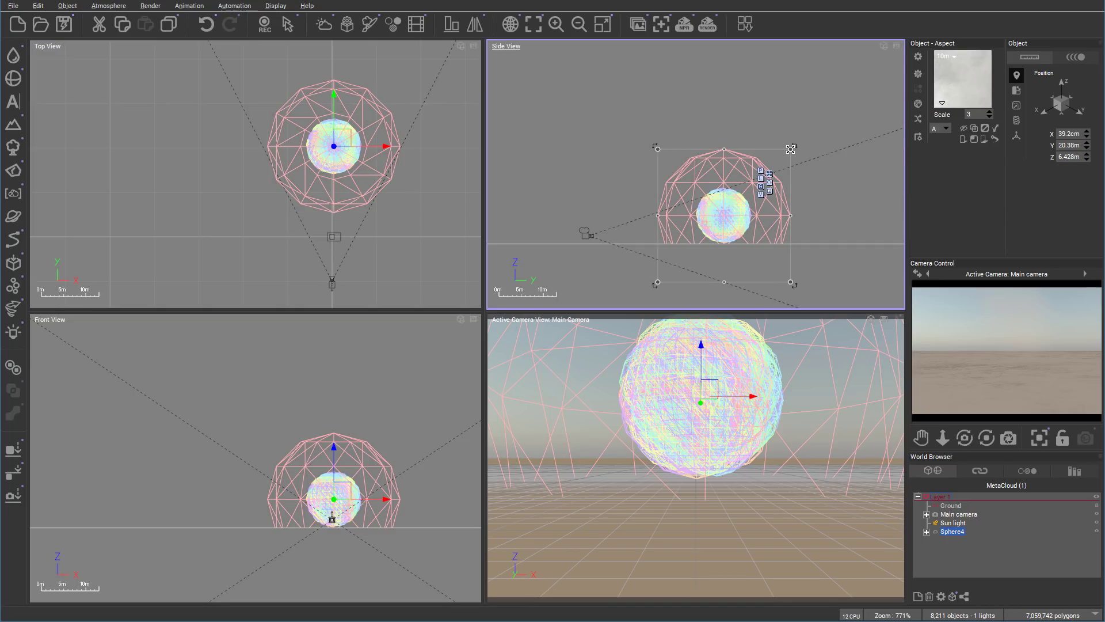
pyautogui.moveTo(790, 149); pyautogui.dragTo(865, 100)
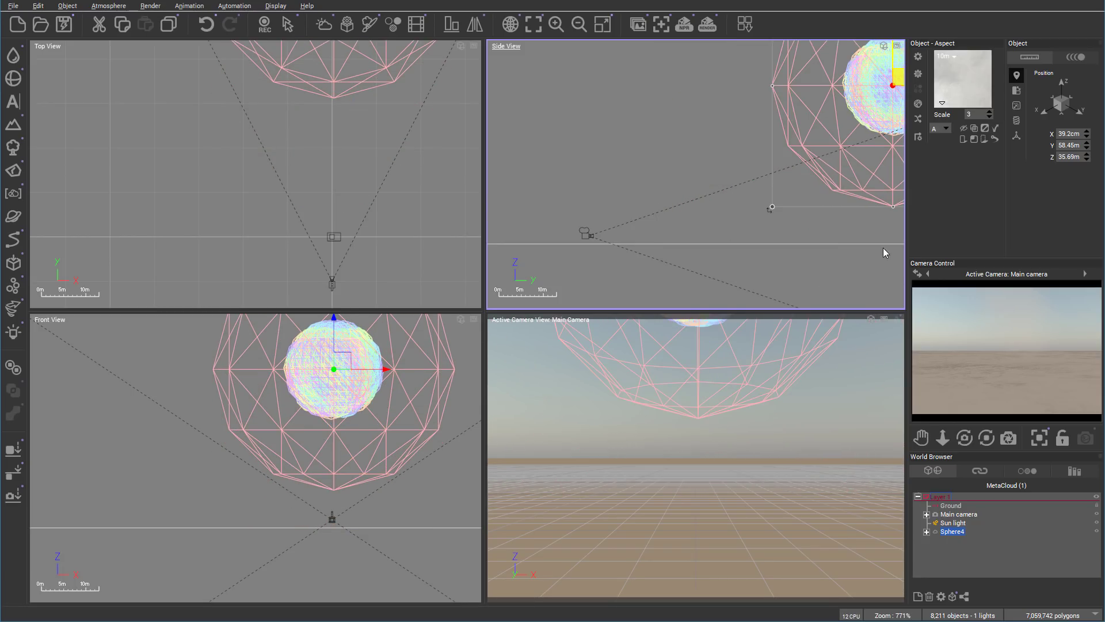
pyautogui.scroll(-4, 739, 102)
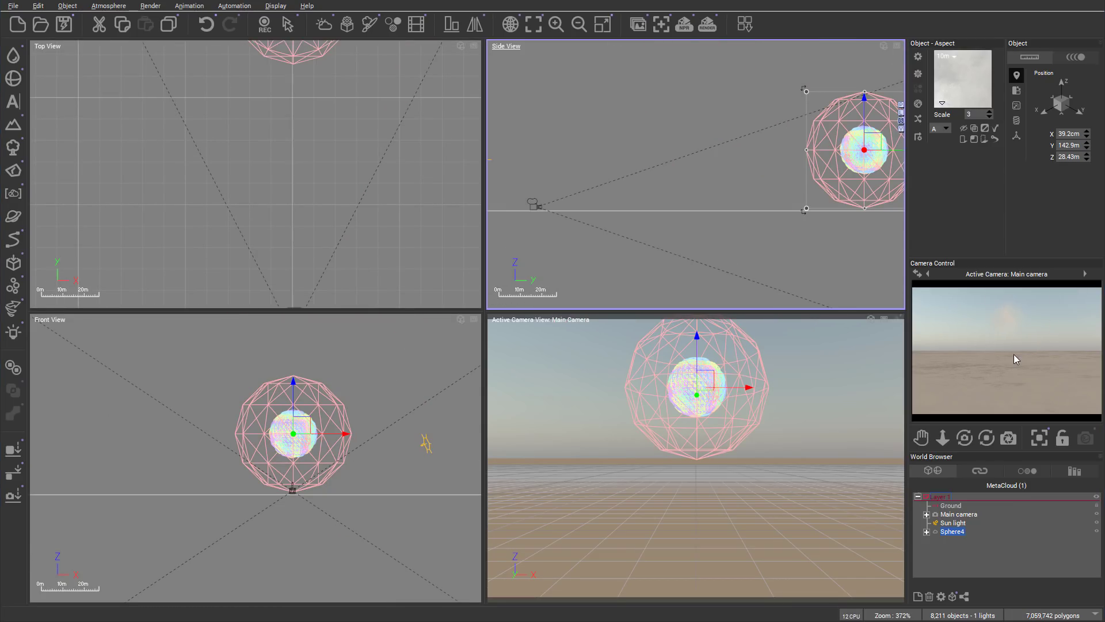
pyautogui.moveTo(771, 157); pyautogui.dragTo(703, 212, button='right')
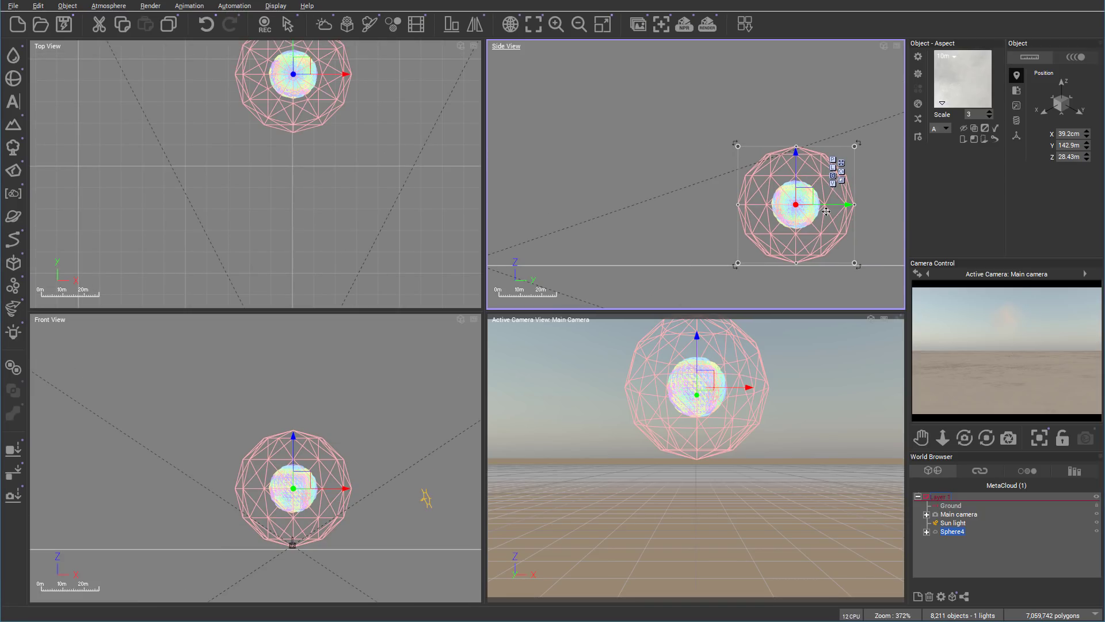
pyautogui.rightClick(1033, 321)
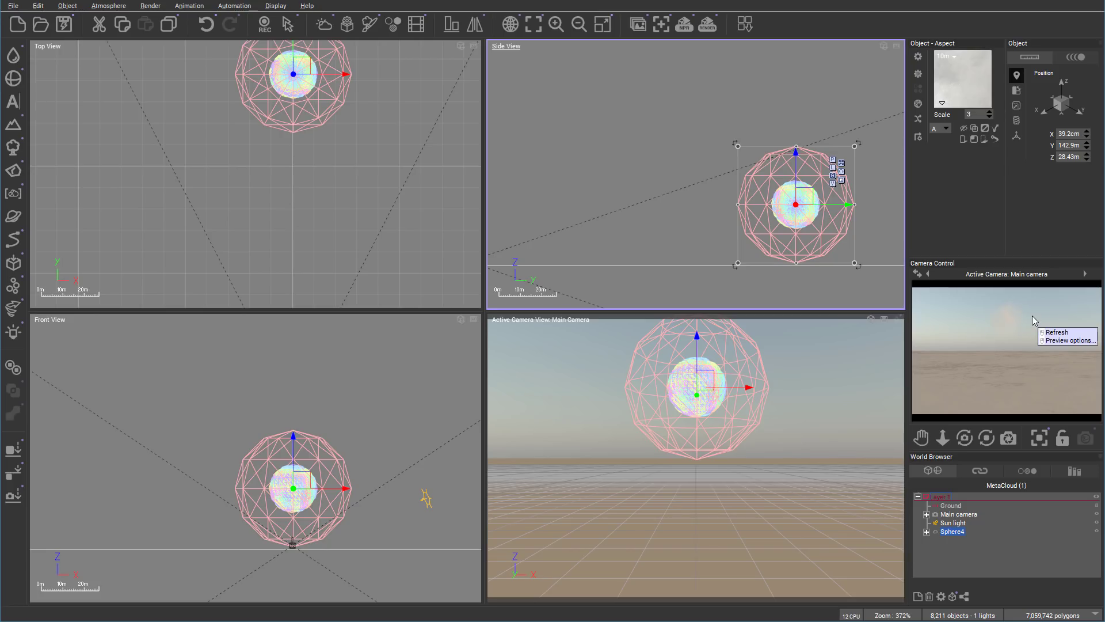
pyautogui.click(986, 316)
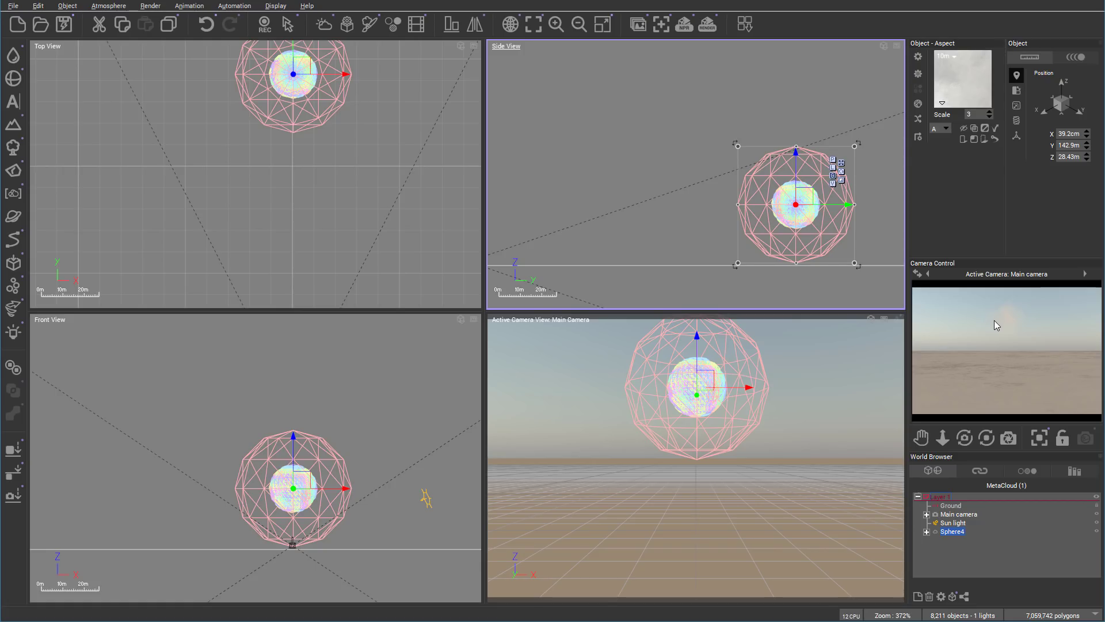
pyautogui.moveTo(661, 182); pyautogui.dragTo(688, 190, button='right')
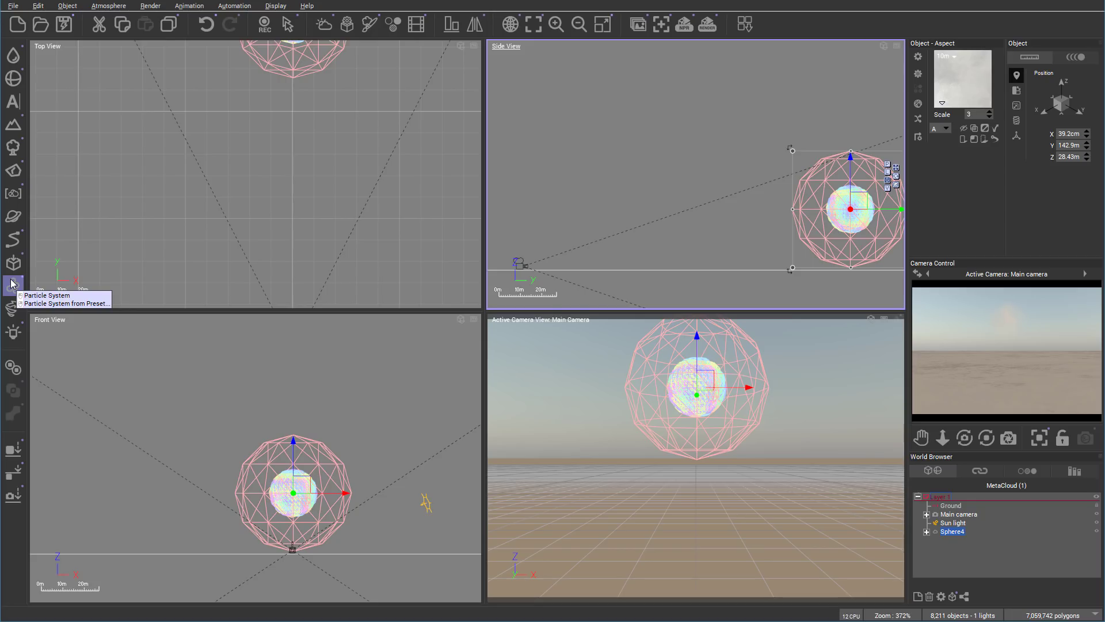
pyautogui.press('Escape')
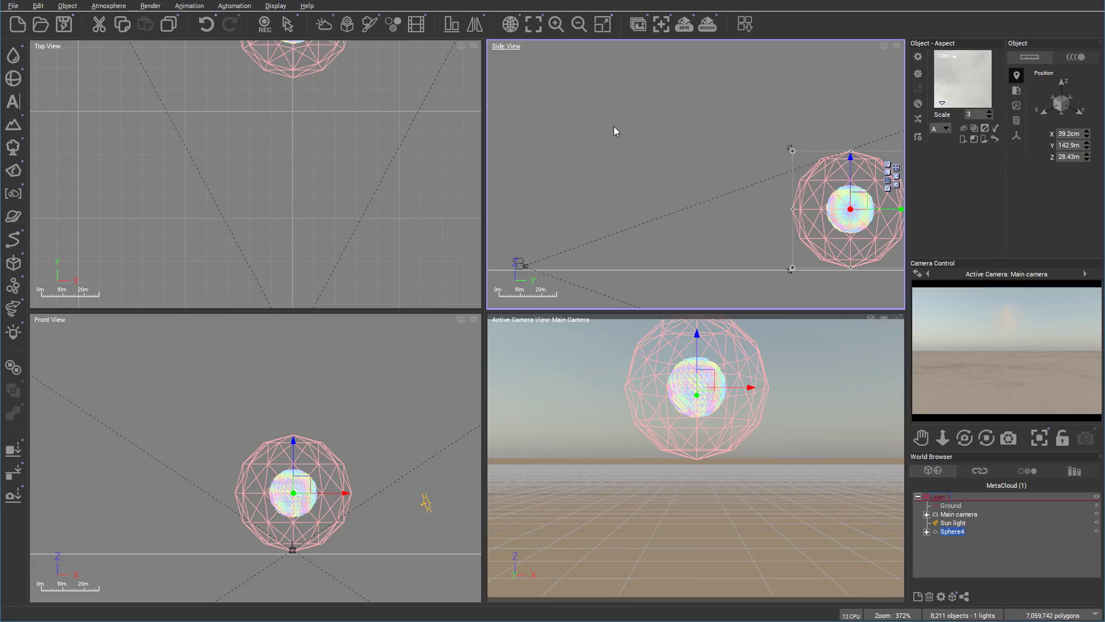
pyautogui.moveTo(697, 184); pyautogui.dragTo(612, 226, button='right')
pyautogui.moveTo(881, 92); pyautogui.dragTo(790, 114, button='right')
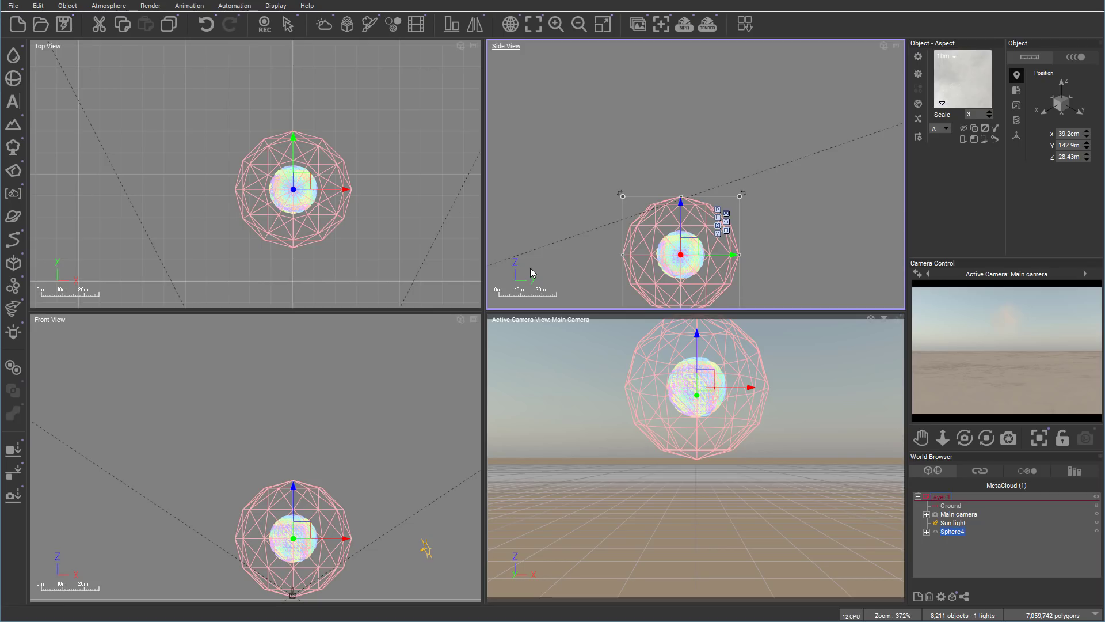
pyautogui.moveTo(765, 233); pyautogui.dragTo(842, 171, button='right')
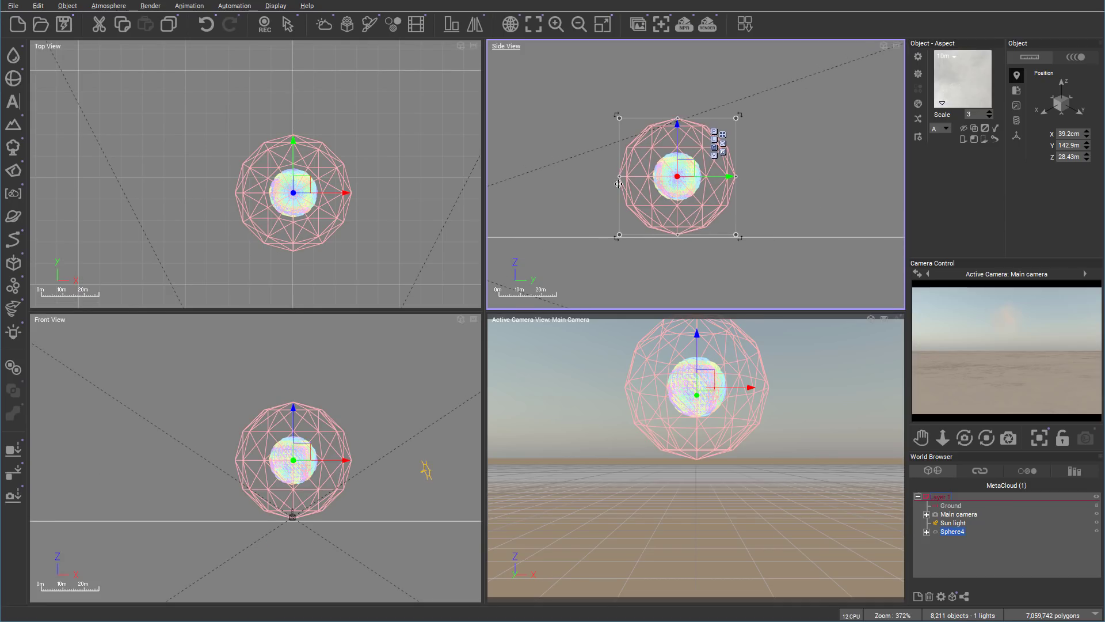